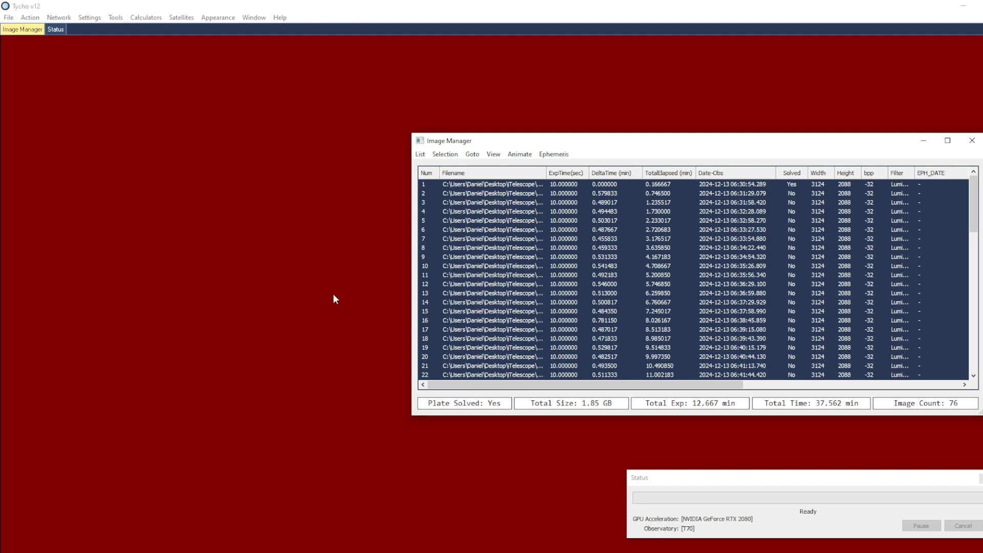
Calibrate the images with a pseudo flat and hot pixel fixing, skipping the master bias, dark and flat
{"action": "left_click", "coordinate": [30, 17]}
{"action": "left_click", "coordinate": [101, 45]}
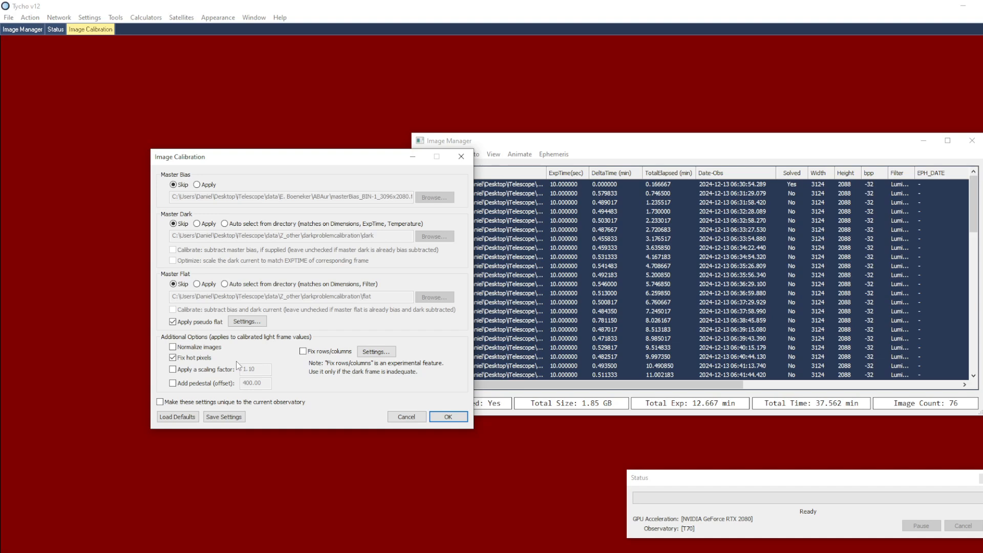
{"action": "left_click", "coordinate": [448, 417]}
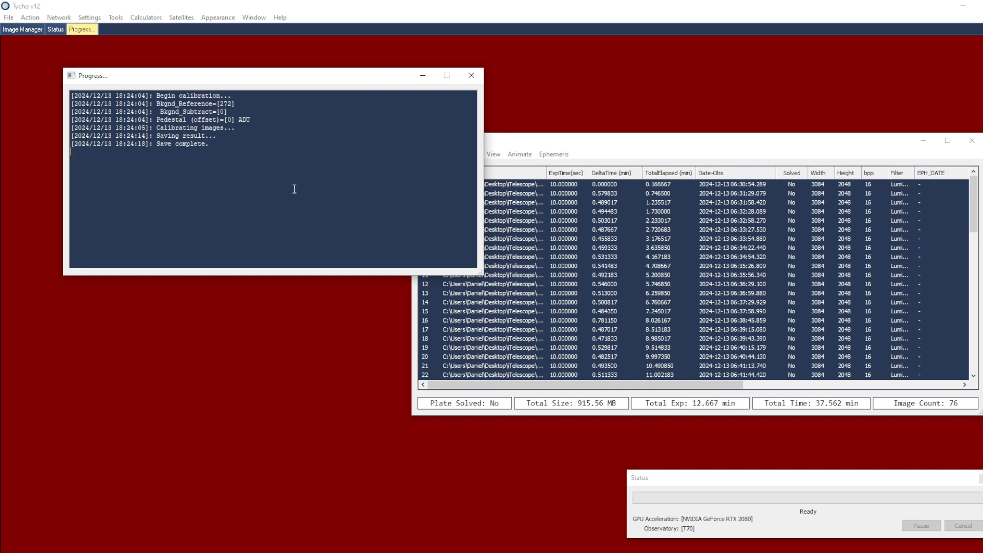
Plate solve only the reference image, with plate scale bounds of 0.20 to 15.00 arcsec/pixel and a 15.00 degree search radius
{"action": "left_click", "coordinate": [30, 17]}
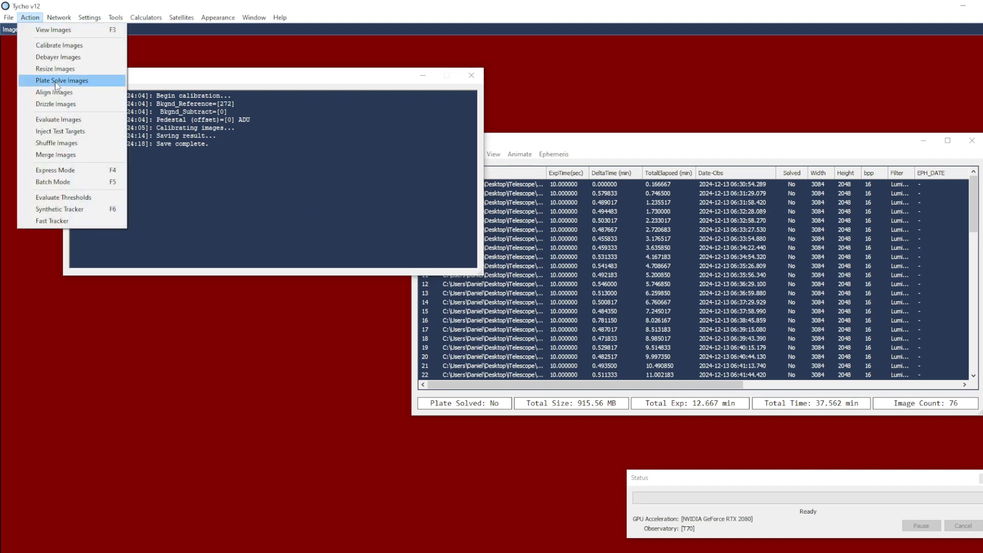
{"action": "left_click", "coordinate": [96, 82]}
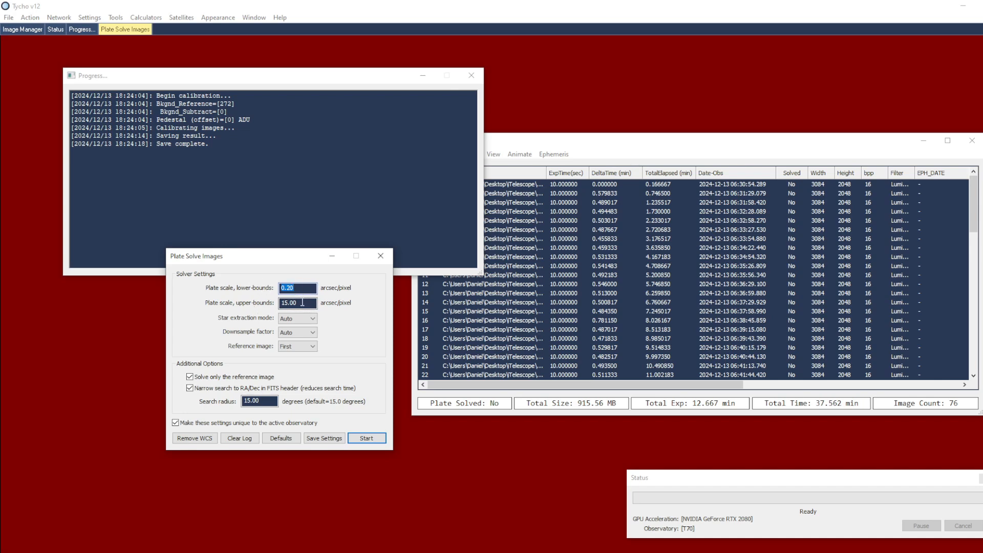
{"action": "left_click", "coordinate": [366, 438]}
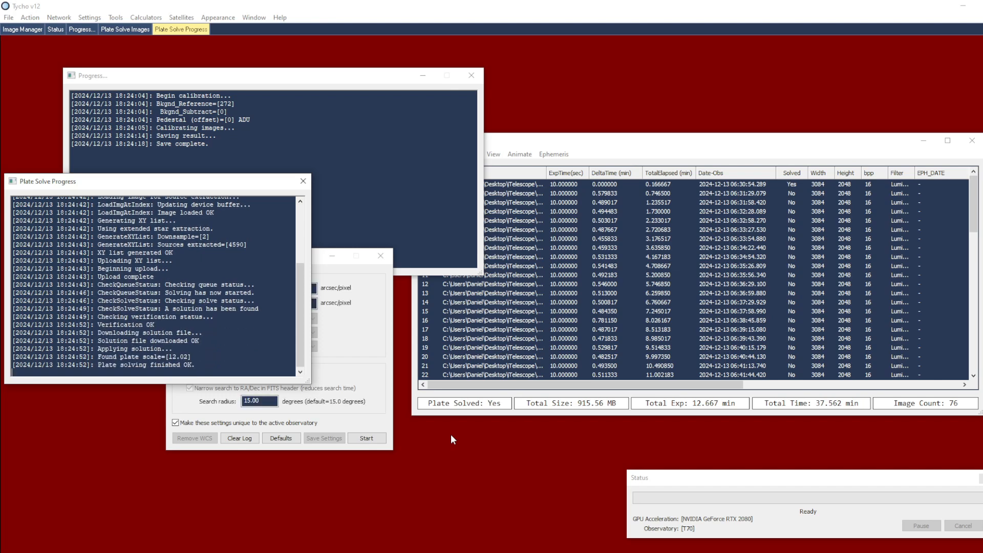
Align the images using 24 threads, Lanczos-3 interpolation and WCS match mode
{"action": "left_click", "coordinate": [30, 17]}
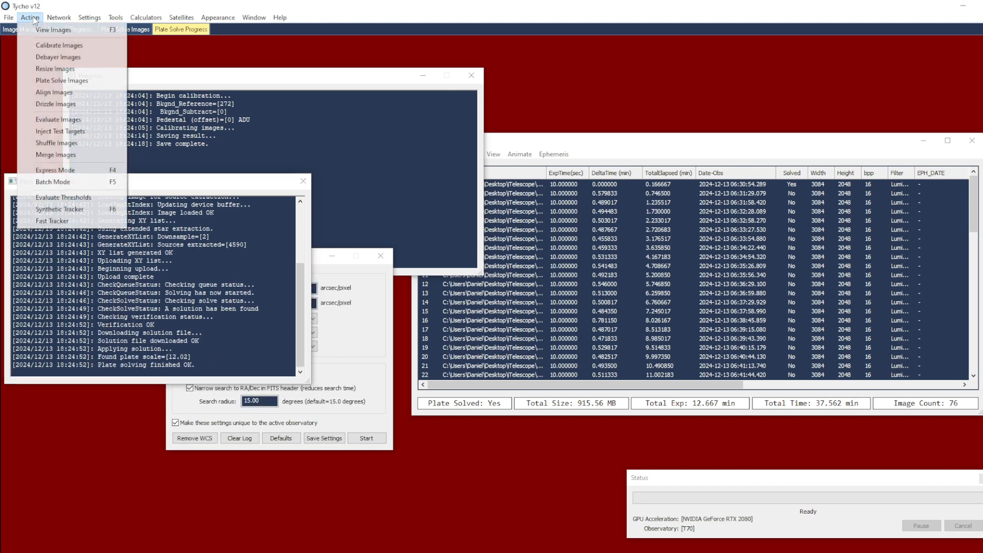
{"action": "left_click", "coordinate": [82, 91]}
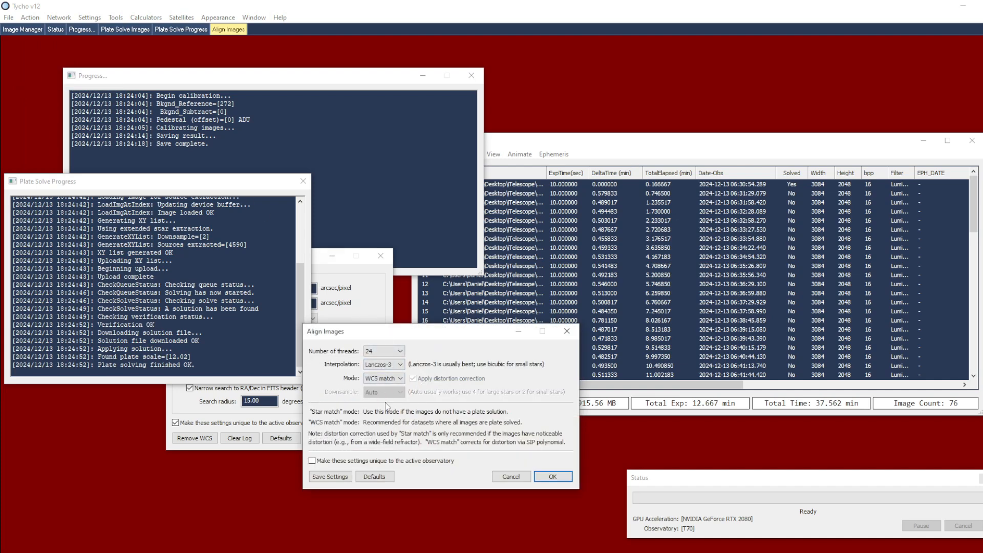
{"action": "left_click", "coordinate": [564, 476]}
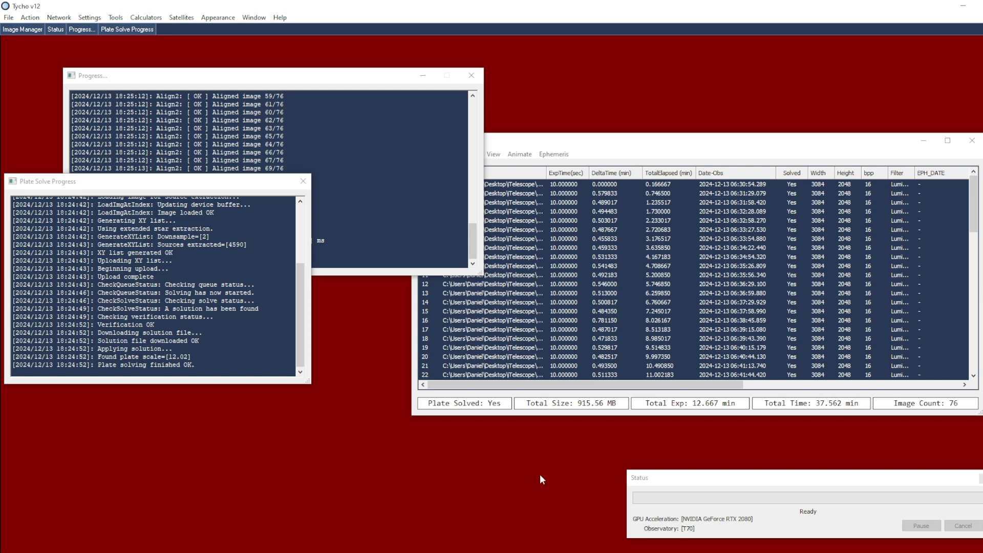
Open the aligned images in the Image Viewer and survey the full star field at several magnifications
{"action": "left_click", "coordinate": [30, 17]}
{"action": "left_click", "coordinate": [82, 32]}
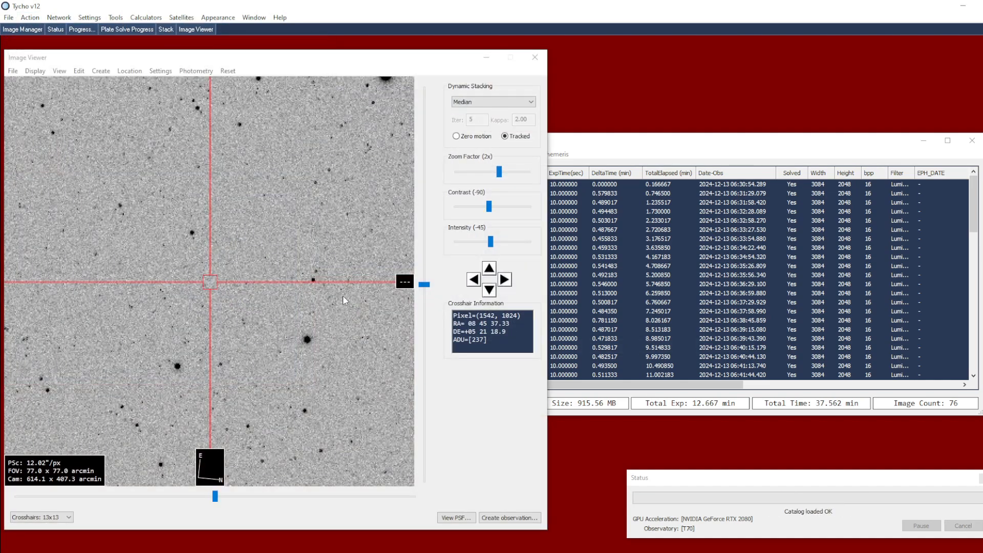
{"action": "scroll", "coordinate": [318, 287], "scroll_direction": "down", "scroll_amount": 2}
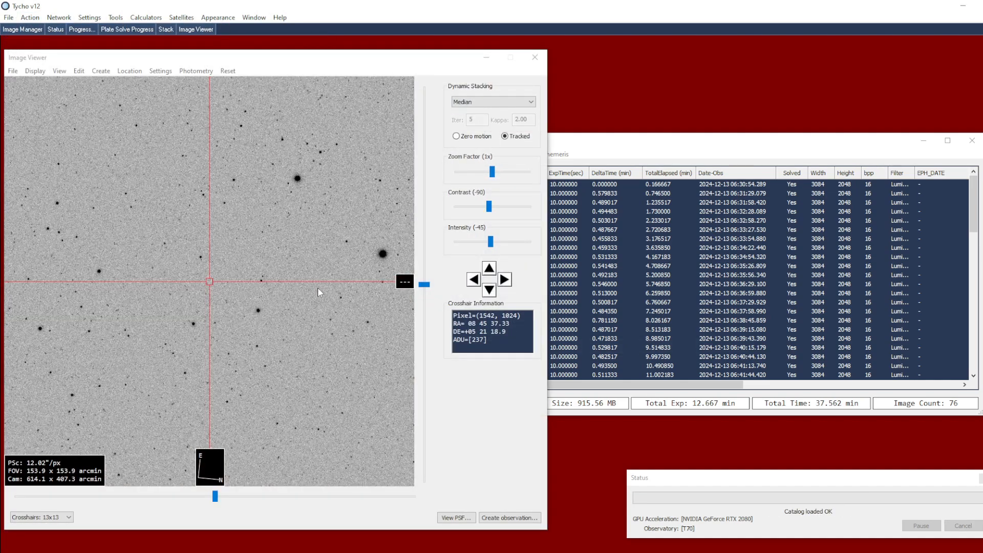
{"action": "scroll", "coordinate": [314, 292], "scroll_direction": "down", "scroll_amount": 2}
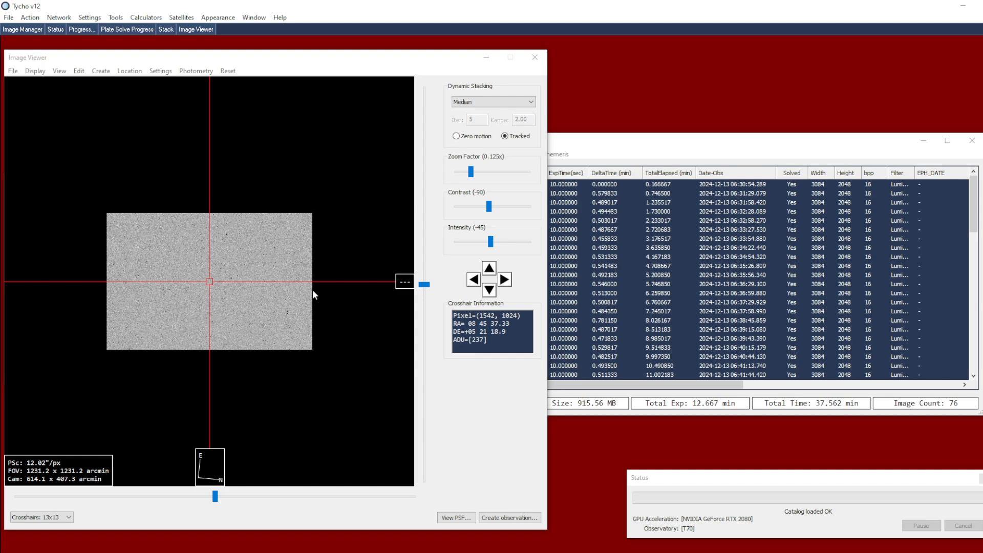
{"action": "scroll", "coordinate": [311, 295], "scroll_direction": "up", "scroll_amount": 1}
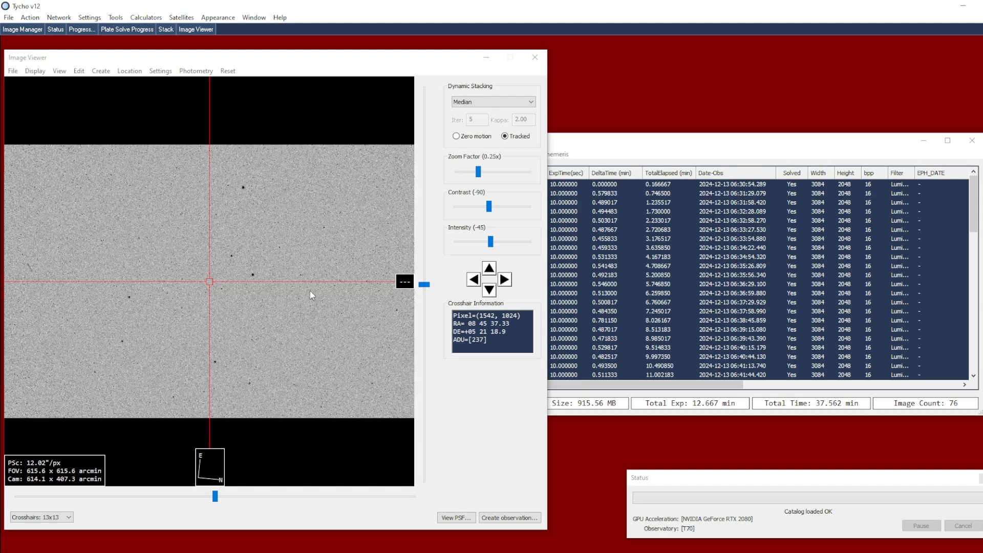
{"action": "scroll", "coordinate": [311, 295], "scroll_direction": "up", "scroll_amount": 1}
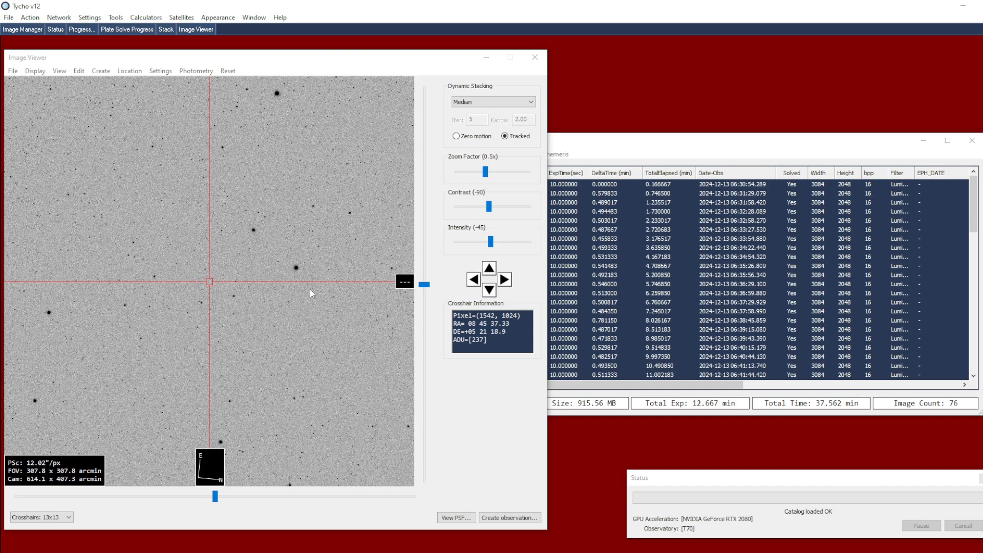
{"action": "scroll", "coordinate": [310, 294], "scroll_direction": "up", "scroll_amount": 1}
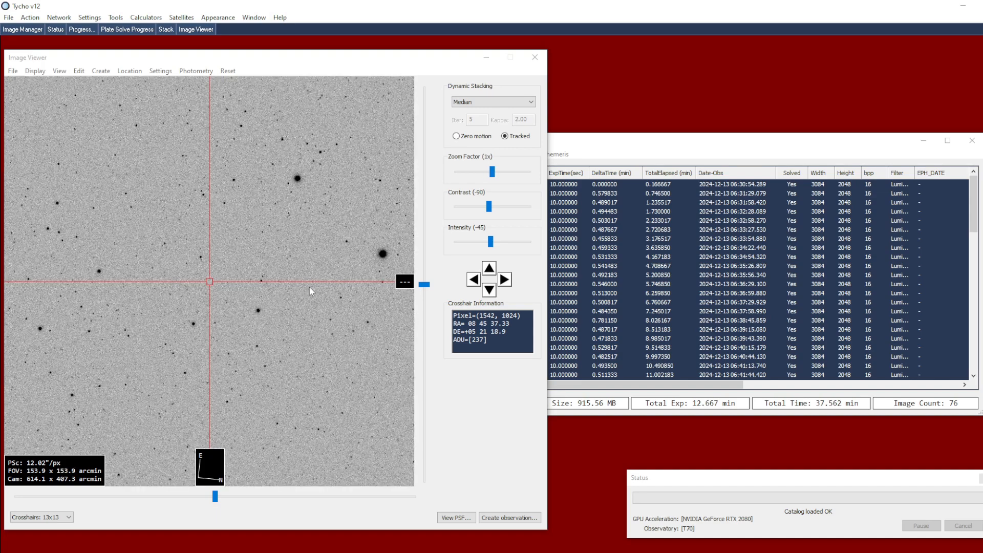
{"action": "scroll", "coordinate": [309, 286], "scroll_direction": "up", "scroll_amount": 1}
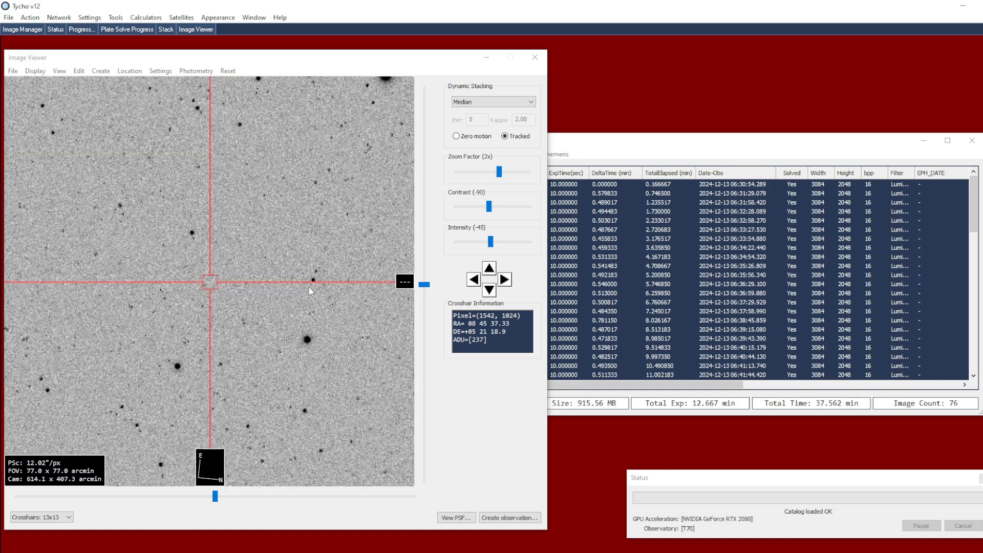
Step back and forth through the image sequence from frame 1 to look for a moving object
{"action": "left_click", "coordinate": [610, 186]}
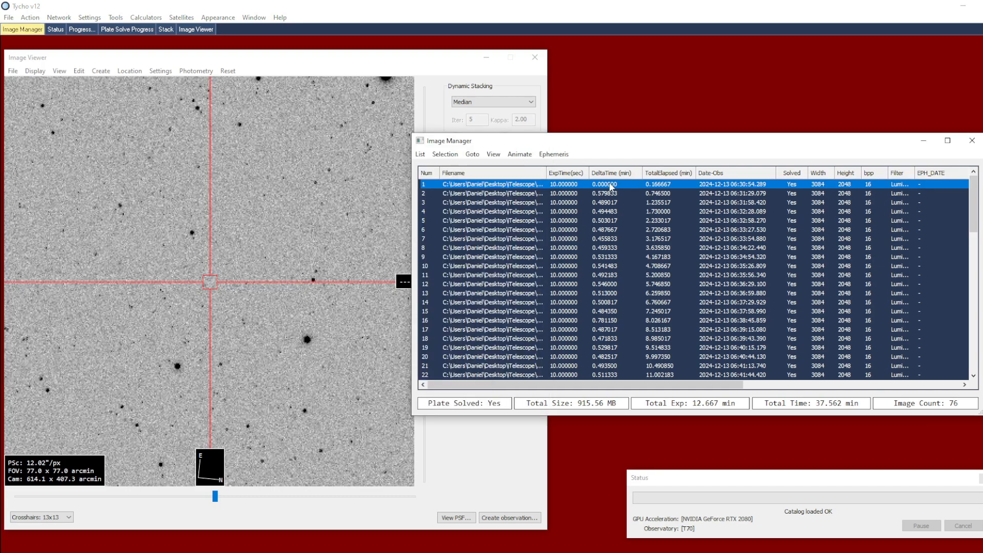
{"action": "key", "text": "Down"}
{"action": "key", "text": "Down"}
{"action": "key", "text": "Down"}
{"action": "key", "text": "Down"}
{"action": "key", "text": "Down"}
{"action": "key", "text": "Down"}
{"action": "key", "text": "Down"}
{"action": "key", "text": "Down"}
{"action": "key", "text": "Down"}
{"action": "key", "text": "Down"}
{"action": "key", "text": "Down"}
{"action": "key", "text": "Down"}
{"action": "key", "text": "Down"}
{"action": "key", "text": "Down"}
{"action": "key", "text": "Down"}
{"action": "key", "text": "Down"}
{"action": "key", "text": "Down"}
{"action": "key", "text": "Down"}
{"action": "key", "text": "Down"}
{"action": "key", "text": "Down"}
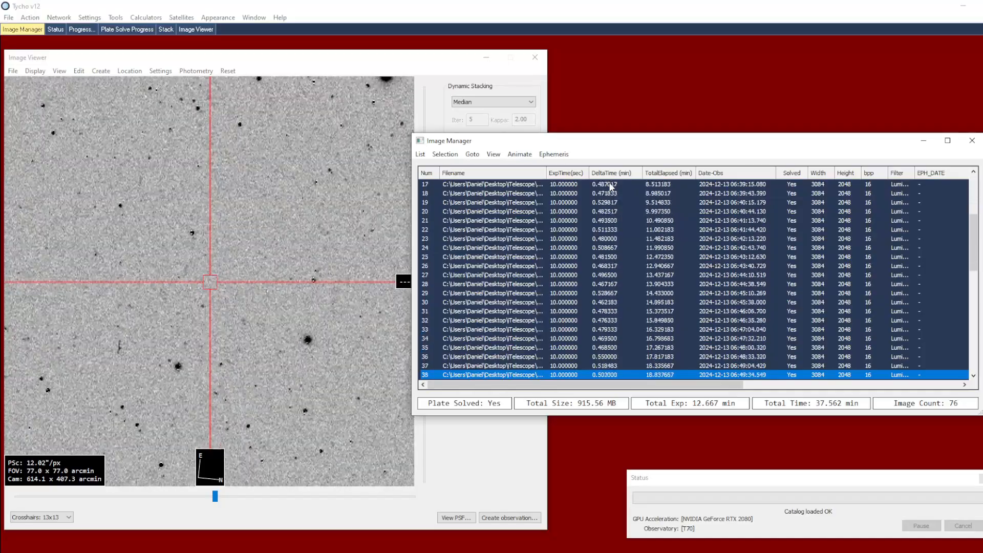
{"action": "key", "text": "Down"}
{"action": "key", "text": "Down"}
{"action": "key", "text": "Down"}
{"action": "key", "text": "Down"}
{"action": "key", "text": "Down"}
{"action": "key", "text": "Up"}
{"action": "key", "text": "Up"}
{"action": "key", "text": "Up"}
{"action": "key", "text": "Up"}
{"action": "key", "text": "Up"}
{"action": "key", "text": "Up"}
{"action": "key", "text": "Up"}
{"action": "key", "text": "Up"}
{"action": "key", "text": "Up"}
{"action": "key", "text": "Up"}
{"action": "key", "text": "Up"}
{"action": "key", "text": "Up"}
{"action": "key", "text": "Up"}
{"action": "key", "text": "Up"}
{"action": "key", "text": "Up"}
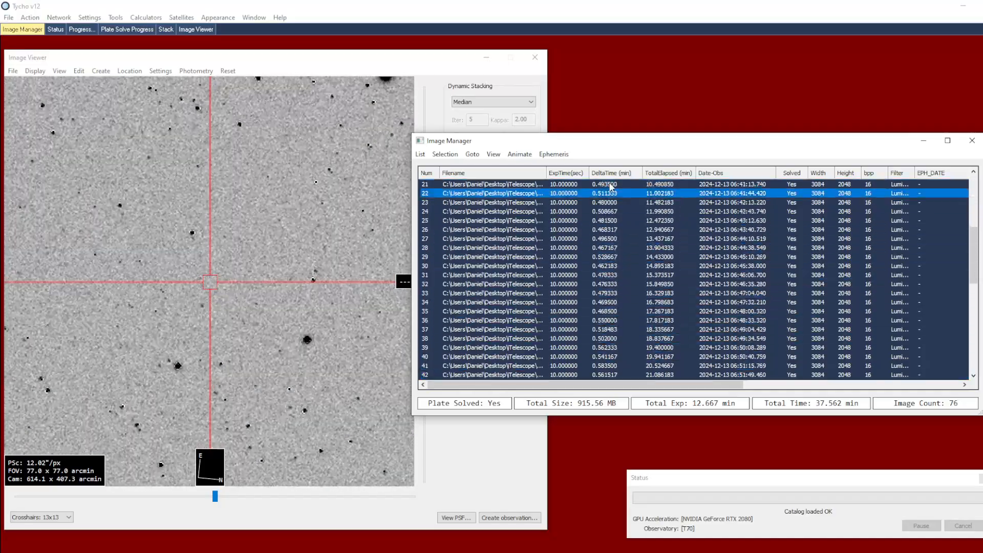
{"action": "key", "text": "Down"}
{"action": "key", "text": "Down"}
{"action": "key", "text": "Down"}
{"action": "key", "text": "Down"}
{"action": "key", "text": "Down"}
{"action": "key", "text": "Down"}
{"action": "key", "text": "Down"}
{"action": "key", "text": "Down"}
{"action": "key", "text": "Down"}
{"action": "key", "text": "Down"}
{"action": "key", "text": "Down"}
{"action": "key", "text": "Down"}
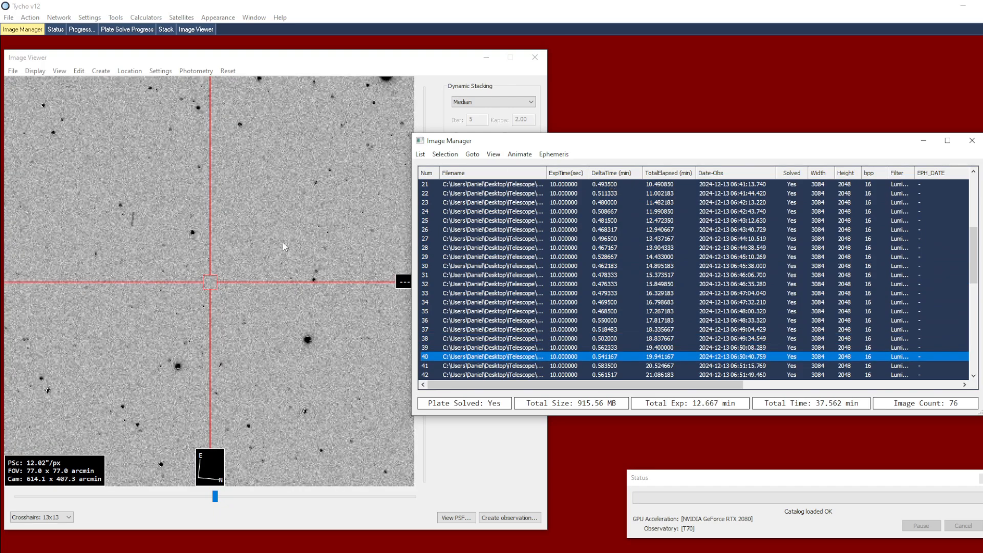
Step through the frames at 4x zoom and centre the crosshairs on the moving object in frame 29
{"action": "scroll", "coordinate": [283, 241], "scroll_direction": "up", "scroll_amount": 1}
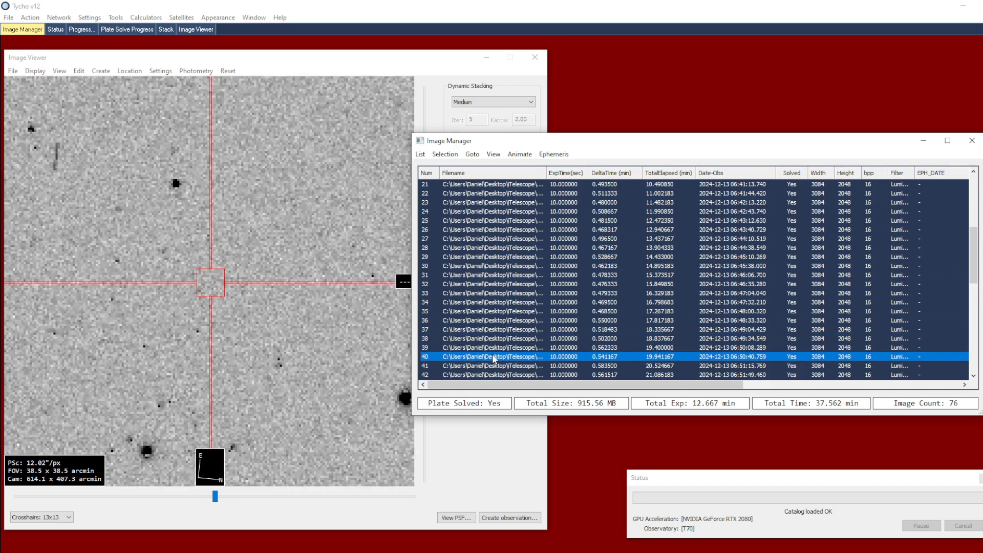
{"action": "key", "text": "Up"}
{"action": "key", "text": "Up"}
{"action": "key", "text": "Up"}
{"action": "key", "text": "Up"}
{"action": "key", "text": "Up"}
{"action": "key", "text": "Up"}
{"action": "key", "text": "Up"}
{"action": "key", "text": "Up"}
{"action": "key", "text": "Up"}
{"action": "key", "text": "Up"}
{"action": "key", "text": "Up"}
{"action": "key", "text": "Up"}
{"action": "key", "text": "Up"}
{"action": "key", "text": "Up"}
{"action": "key", "text": "Down"}
{"action": "key", "text": "Down"}
{"action": "key", "text": "Down"}
{"action": "key", "text": "Down"}
{"action": "key", "text": "Down"}
{"action": "key", "text": "Down"}
{"action": "key", "text": "Down"}
{"action": "key", "text": "Down"}
{"action": "key", "text": "Down"}
{"action": "key", "text": "Down"}
{"action": "key", "text": "Down"}
{"action": "key", "text": "Up"}
{"action": "key", "text": "Up"}
{"action": "key", "text": "Up"}
{"action": "key", "text": "Up"}
{"action": "key", "text": "Up"}
{"action": "key", "text": "Up"}
{"action": "key", "text": "Up"}
{"action": "key", "text": "Up"}
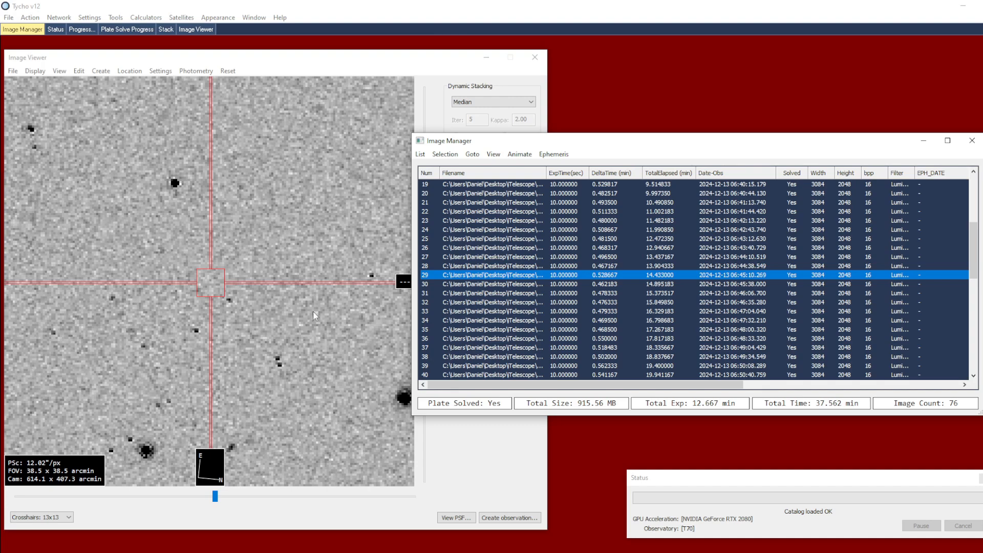
{"action": "left_click", "coordinate": [229, 299]}
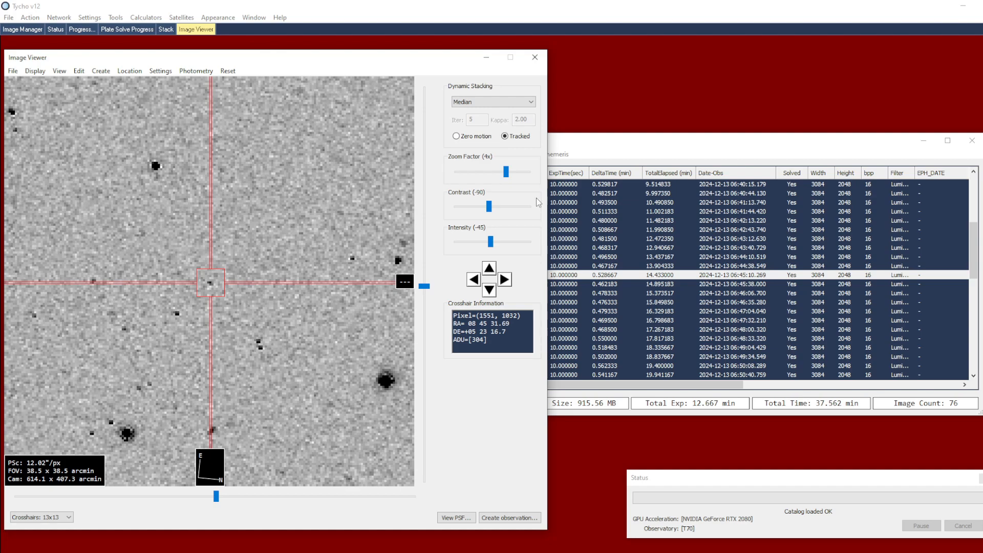
Start attaching an ephemeris from JPL Horizons with the lookup type Major-body (including spacecraft)
{"action": "left_click", "coordinate": [600, 163]}
{"action": "left_click", "coordinate": [562, 159]}
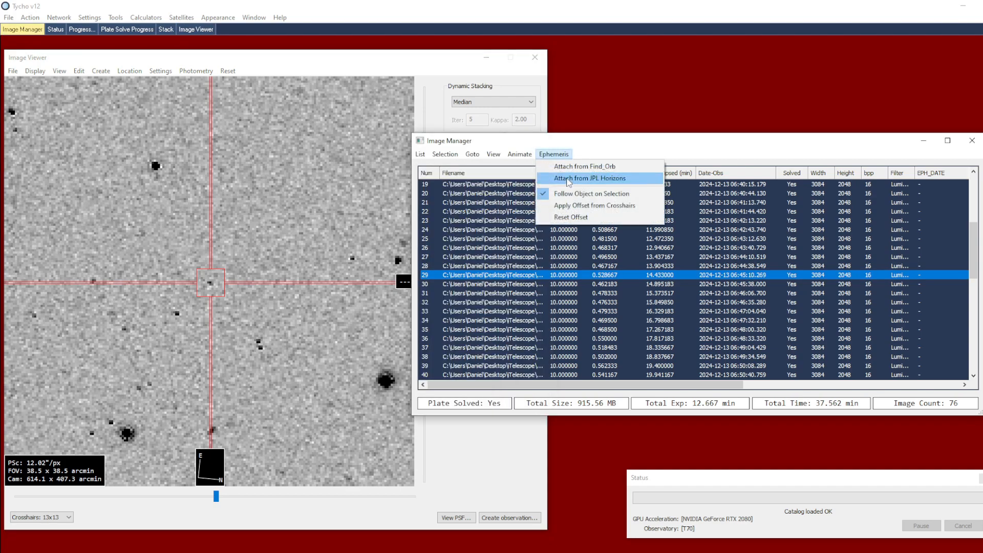
{"action": "left_click", "coordinate": [620, 180]}
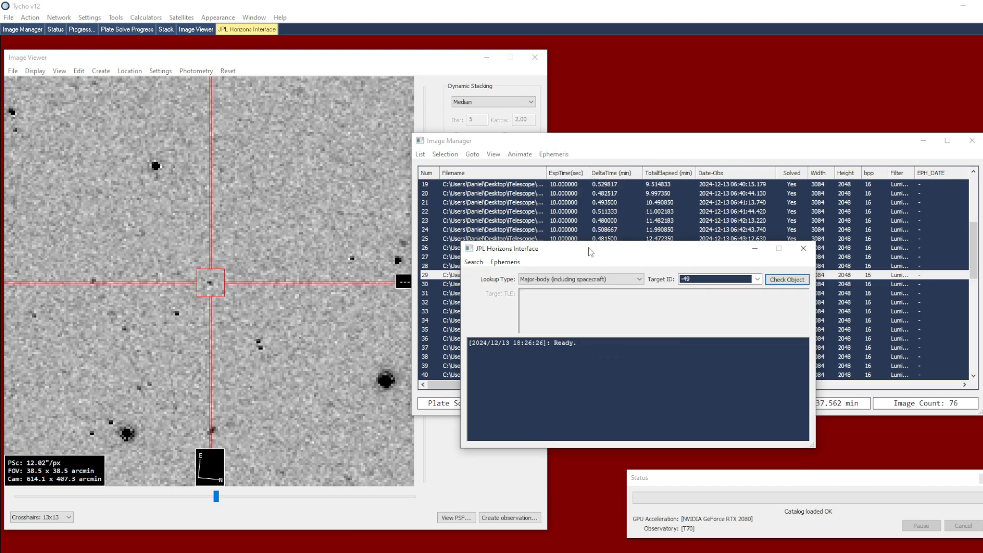
{"action": "left_click", "coordinate": [566, 280]}
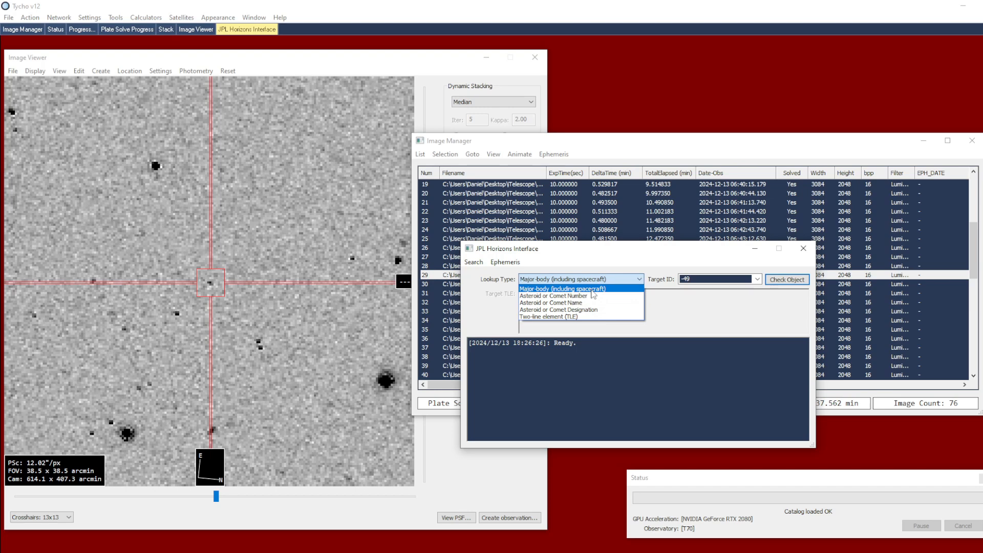
{"action": "left_click", "coordinate": [532, 290]}
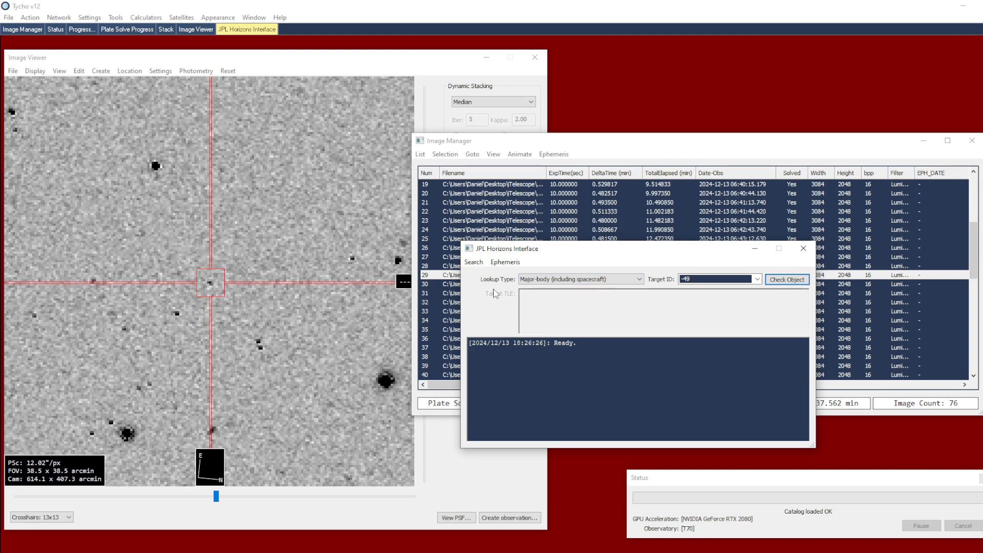
Look up major bodies whose name contains "lucy" and apply the Lucy (spacecraft) entry as the target ID
{"action": "left_click", "coordinate": [477, 263]}
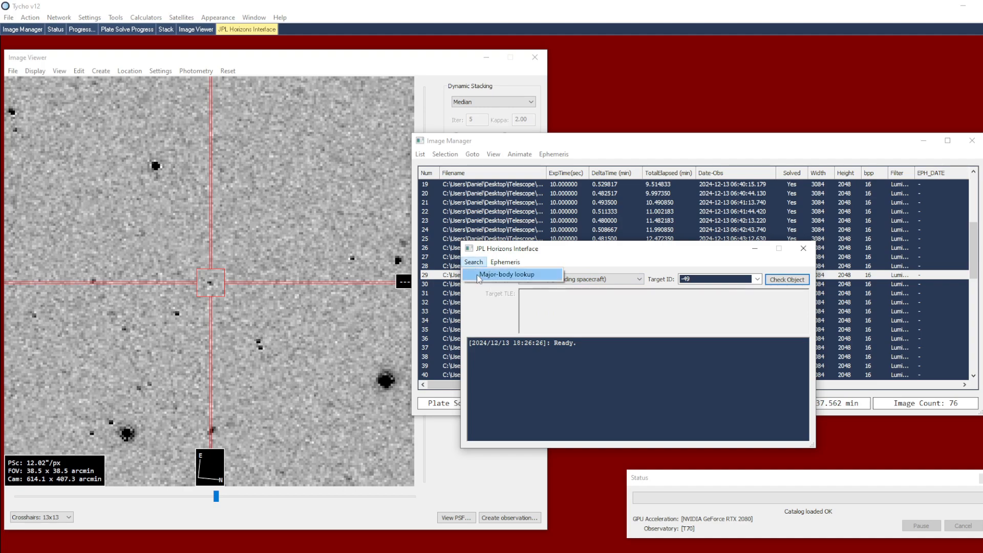
{"action": "left_click", "coordinate": [536, 277]}
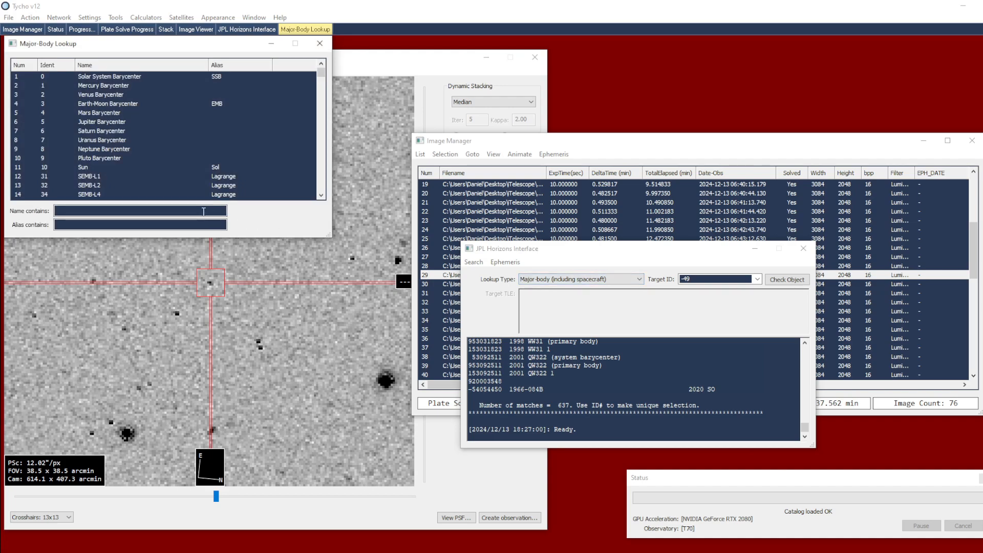
{"action": "type", "text": "lucy"}
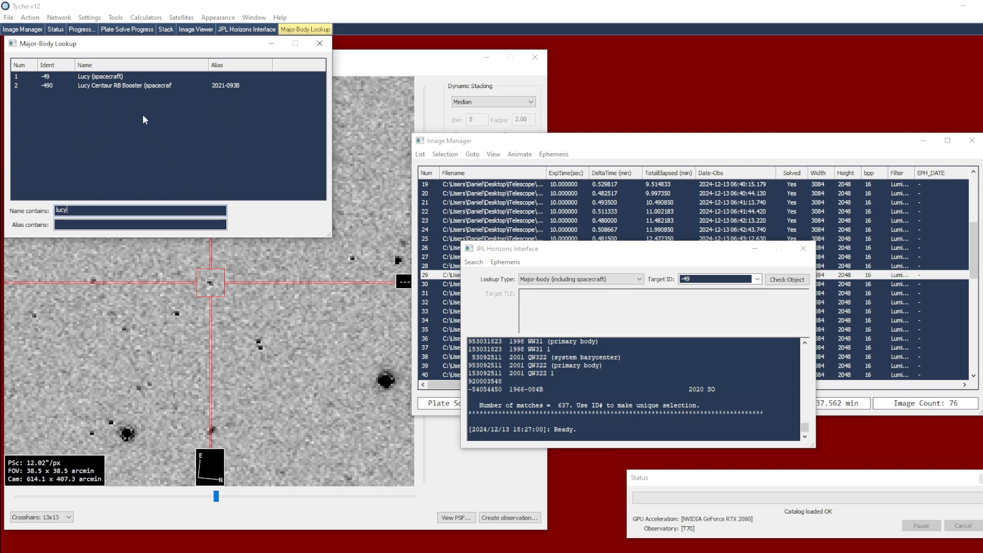
{"action": "left_click", "coordinate": [123, 79]}
{"action": "right_click", "coordinate": [122, 77]}
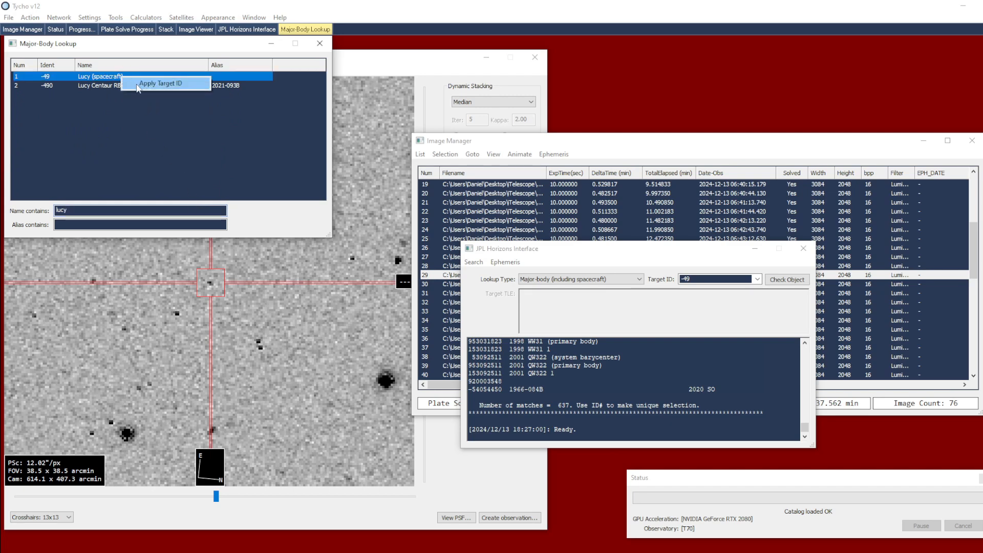
{"action": "left_click", "coordinate": [166, 85]}
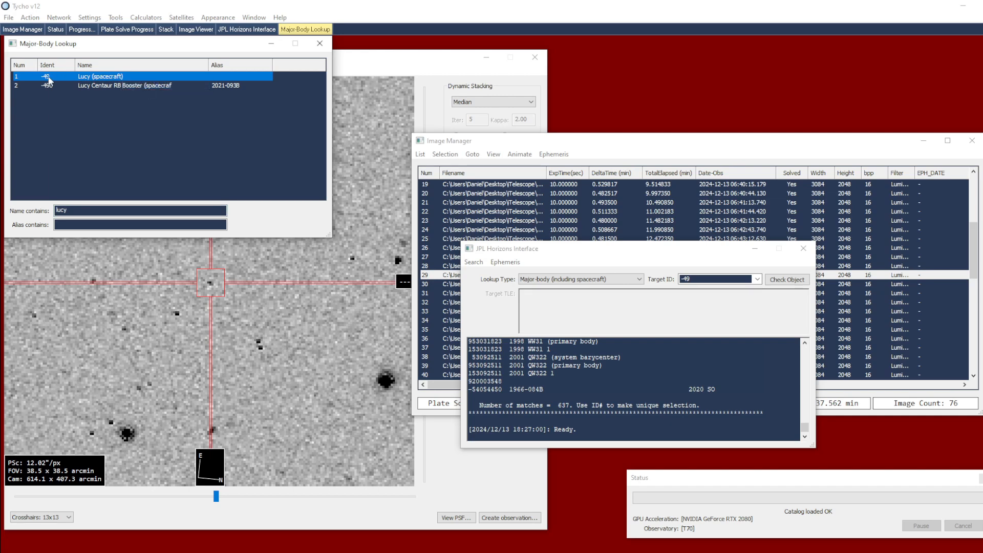
Attach the JPL Horizons ephemeris for target ID -49 to the image dataset
{"action": "left_click", "coordinate": [660, 280]}
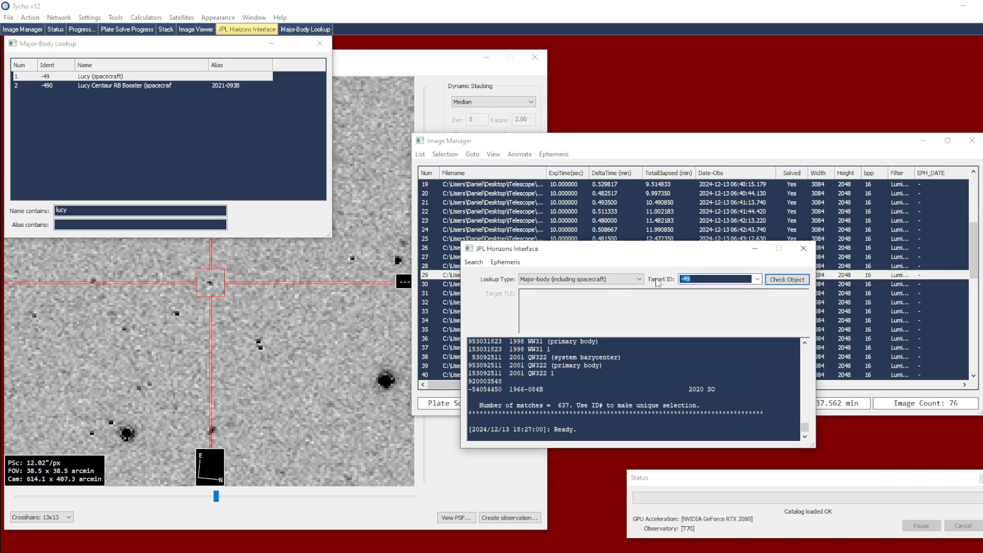
{"action": "left_click", "coordinate": [709, 280]}
{"action": "left_click", "coordinate": [703, 279]}
{"action": "left_click", "coordinate": [505, 262]}
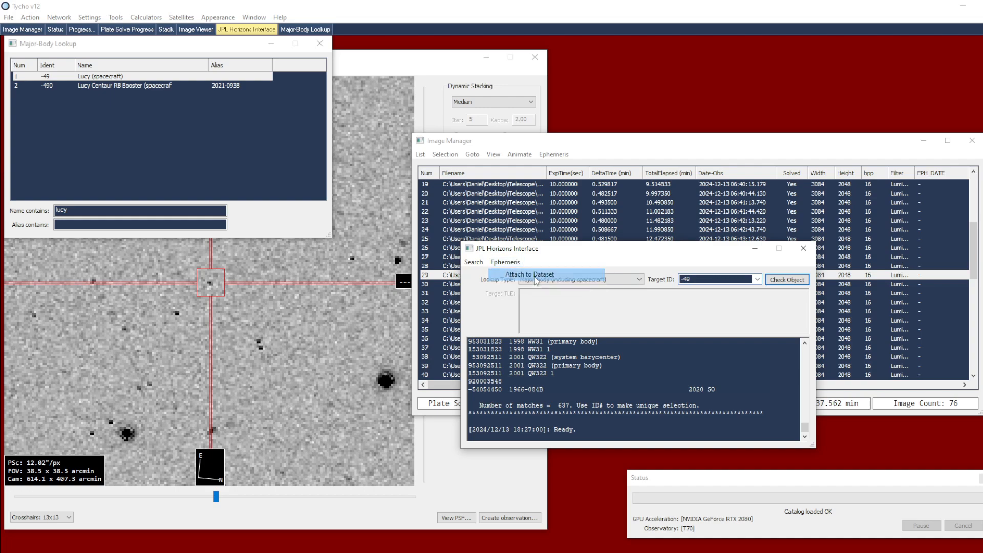
{"action": "left_click", "coordinate": [534, 275]}
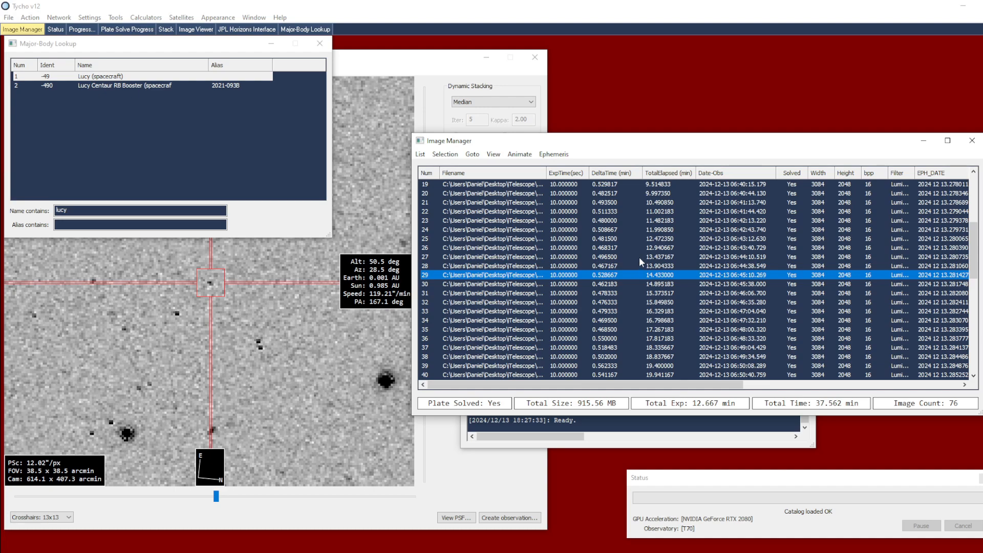
Step back and forth through the dataset frames, ending on frame 38, to compare the object's position with the ephemeris crosshairs
{"action": "left_click", "coordinate": [653, 257]}
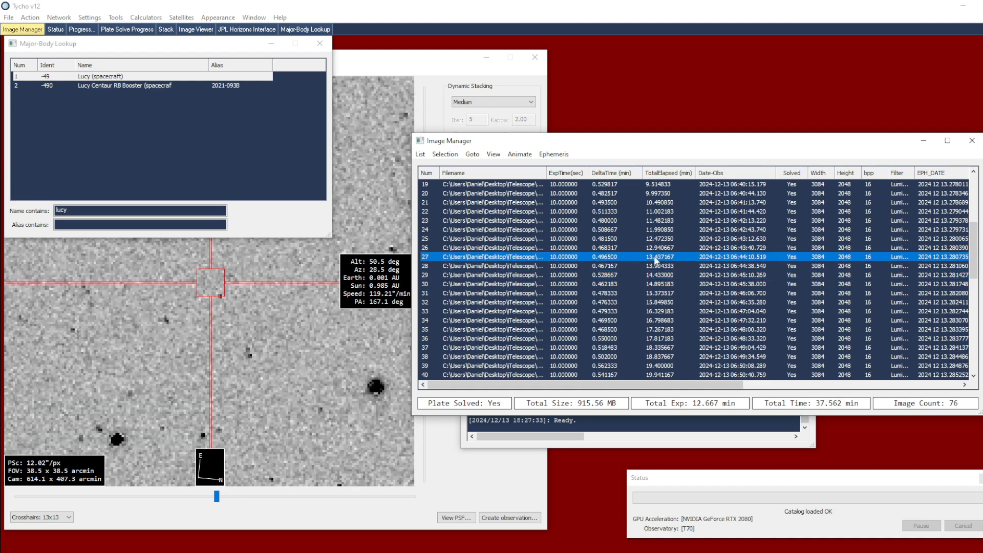
{"action": "left_click", "coordinate": [657, 275]}
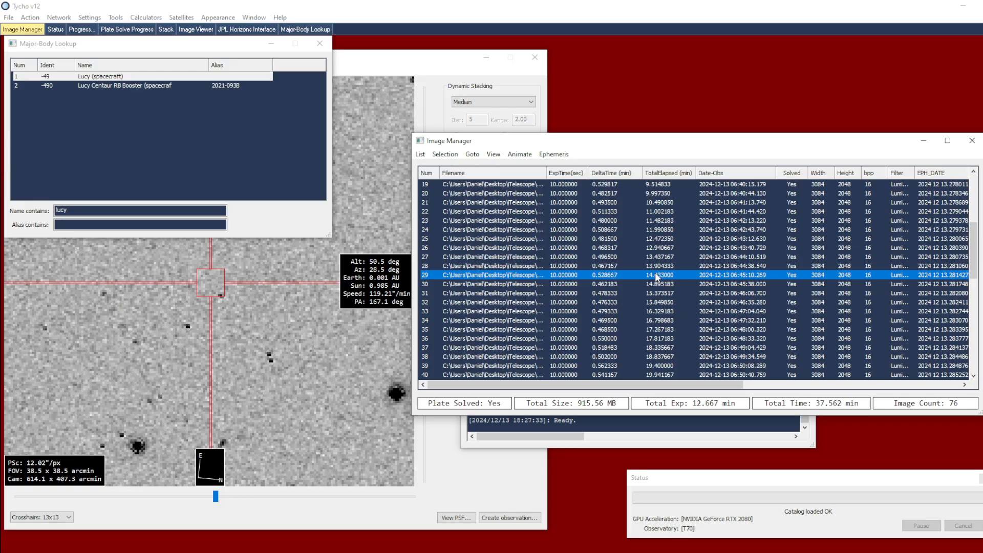
{"action": "key", "text": "Down"}
{"action": "key", "text": "Down"}
{"action": "key", "text": "Down"}
{"action": "key", "text": "Down"}
{"action": "key", "text": "Down"}
{"action": "key", "text": "Down"}
{"action": "key", "text": "Down"}
{"action": "key", "text": "Down"}
{"action": "key", "text": "Down"}
{"action": "key", "text": "Down"}
{"action": "key", "text": "Down"}
{"action": "key", "text": "Down"}
{"action": "key", "text": "Down"}
{"action": "key", "text": "Down"}
{"action": "key", "text": "Down"}
{"action": "key", "text": "Down"}
{"action": "key", "text": "Down"}
{"action": "key", "text": "Down"}
{"action": "key", "text": "Down"}
{"action": "key", "text": "Down"}
{"action": "key", "text": "Down"}
{"action": "key", "text": "Down"}
{"action": "key", "text": "Down"}
{"action": "key", "text": "Down"}
{"action": "key", "text": "Down"}
{"action": "key", "text": "Down"}
{"action": "key", "text": "Down"}
{"action": "key", "text": "Down"}
{"action": "key", "text": "Down"}
{"action": "key", "text": "Down"}
{"action": "key", "text": "Down"}
{"action": "key", "text": "Down"}
{"action": "key", "text": "Down"}
{"action": "key", "text": "Down"}
{"action": "key", "text": "Down"}
{"action": "key", "text": "Down"}
{"action": "key", "text": "Down"}
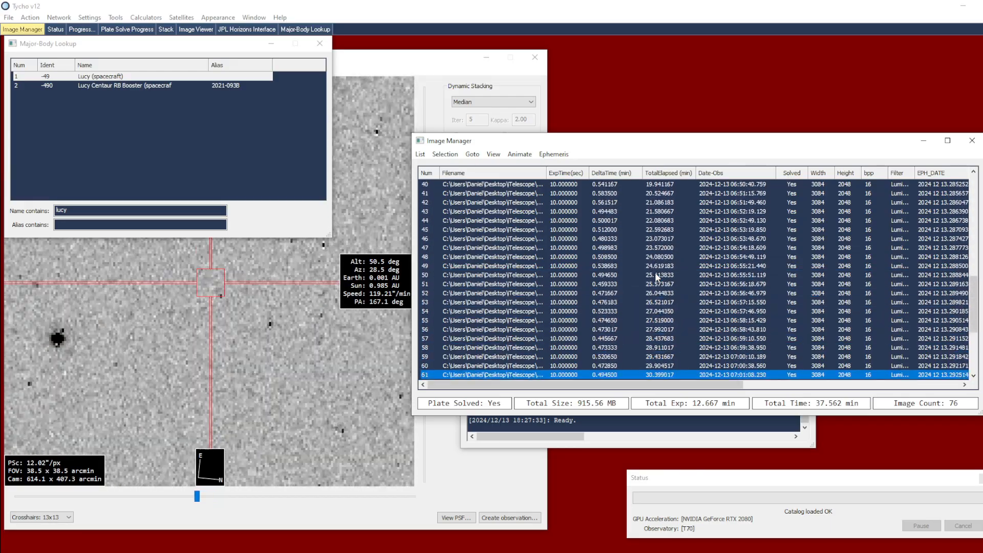
{"action": "key", "text": "Up"}
{"action": "key", "text": "Up"}
{"action": "key", "text": "Up"}
{"action": "key", "text": "Up"}
{"action": "key", "text": "Up"}
{"action": "key", "text": "Up"}
{"action": "key", "text": "Up"}
{"action": "key", "text": "Up"}
{"action": "key", "text": "Up"}
{"action": "key", "text": "Up"}
{"action": "key", "text": "Up"}
{"action": "key", "text": "Up"}
{"action": "key", "text": "Up"}
{"action": "key", "text": "Up"}
{"action": "key", "text": "Up"}
{"action": "key", "text": "Up"}
{"action": "key", "text": "Up"}
{"action": "key", "text": "Up"}
{"action": "key", "text": "Up"}
{"action": "key", "text": "Up"}
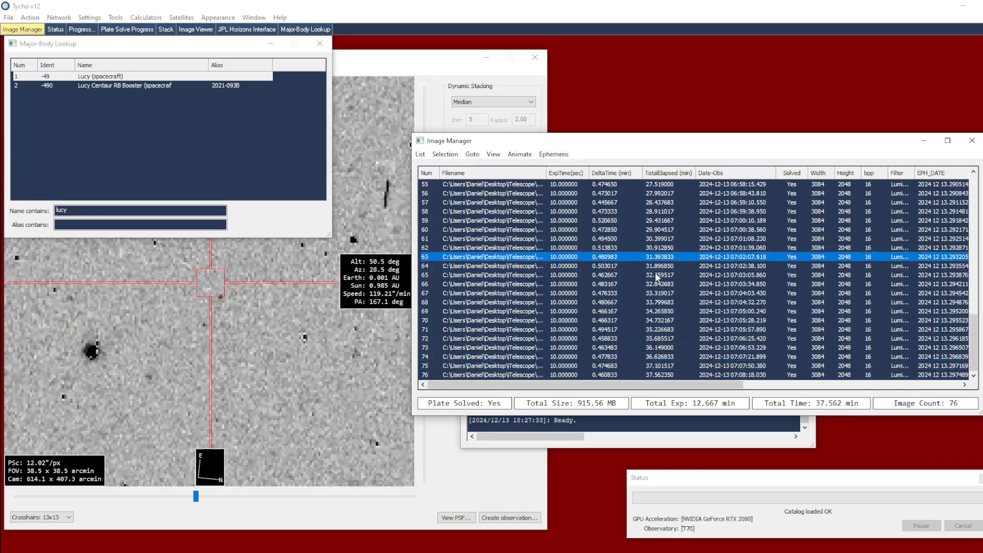
{"action": "key", "text": "Up"}
{"action": "key", "text": "Up"}
{"action": "key", "text": "Up"}
{"action": "key", "text": "Up"}
{"action": "key", "text": "Up"}
{"action": "key", "text": "Up"}
{"action": "key", "text": "Up"}
{"action": "key", "text": "Up"}
{"action": "key", "text": "Up"}
{"action": "key", "text": "Up"}
{"action": "key", "text": "Up"}
{"action": "key", "text": "Up"}
{"action": "key", "text": "Up"}
{"action": "key", "text": "Up"}
{"action": "key", "text": "Up"}
{"action": "key", "text": "Up"}
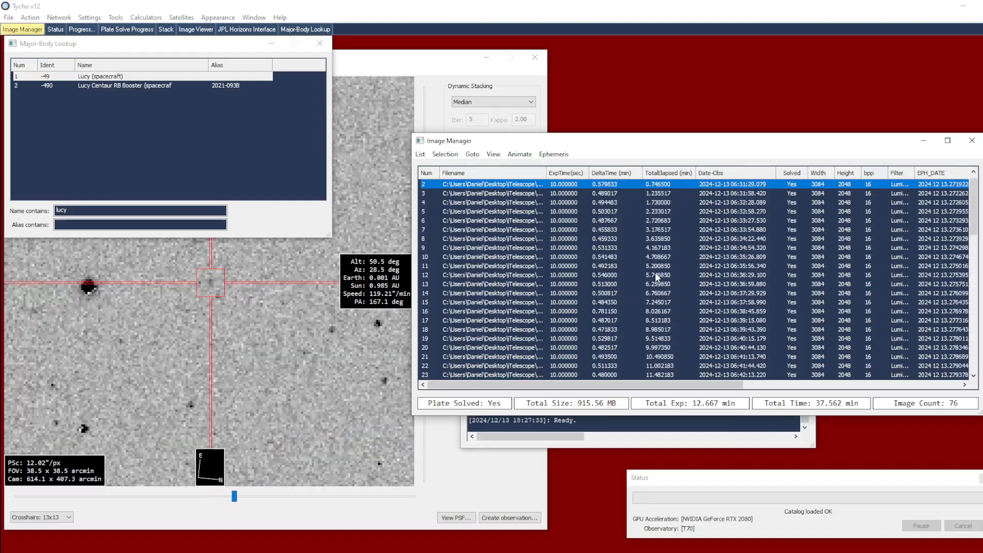
{"action": "key", "text": "Down"}
{"action": "key", "text": "Down"}
{"action": "key", "text": "Down"}
{"action": "key", "text": "Down"}
{"action": "key", "text": "Down"}
{"action": "key", "text": "Down"}
{"action": "key", "text": "Down"}
{"action": "key", "text": "Down"}
{"action": "key", "text": "Down"}
{"action": "key", "text": "Down"}
{"action": "key", "text": "Down"}
{"action": "key", "text": "Down"}
{"action": "key", "text": "Down"}
{"action": "key", "text": "Down"}
{"action": "key", "text": "Down"}
{"action": "key", "text": "Down"}
{"action": "key", "text": "Down"}
{"action": "key", "text": "Down"}
{"action": "key", "text": "Down"}
{"action": "key", "text": "Down"}
{"action": "key", "text": "Down"}
{"action": "key", "text": "Down"}
{"action": "key", "text": "Down"}
{"action": "key", "text": "Down"}
{"action": "key", "text": "Down"}
{"action": "key", "text": "Down"}
{"action": "key", "text": "Down"}
{"action": "key", "text": "Down"}
{"action": "key", "text": "Down"}
{"action": "key", "text": "Down"}
{"action": "key", "text": "Down"}
{"action": "key", "text": "Down"}
{"action": "key", "text": "Down"}
{"action": "key", "text": "Down"}
{"action": "key", "text": "Down"}
{"action": "key", "text": "Down"}
{"action": "key", "text": "Down"}
{"action": "key", "text": "Down"}
{"action": "key", "text": "Down"}
{"action": "key", "text": "Down"}
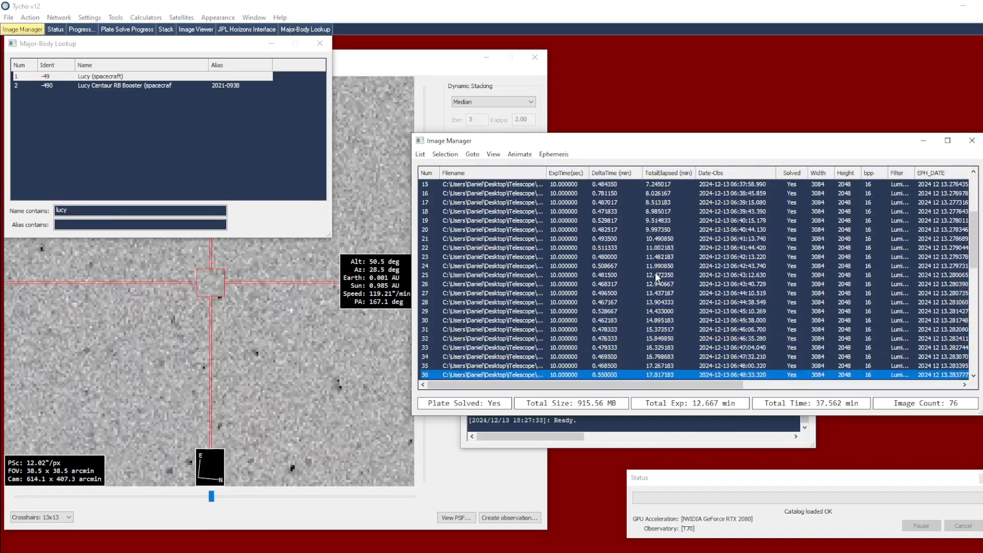
{"action": "key", "text": "Up"}
{"action": "key", "text": "Up"}
{"action": "key", "text": "Up"}
{"action": "key", "text": "Up"}
{"action": "key", "text": "Up"}
{"action": "key", "text": "Up"}
{"action": "key", "text": "Up"}
{"action": "key", "text": "Up"}
{"action": "key", "text": "Up"}
{"action": "key", "text": "Up"}
{"action": "key", "text": "Up"}
{"action": "key", "text": "Up"}
{"action": "key", "text": "Up"}
{"action": "key", "text": "Up"}
{"action": "key", "text": "Up"}
{"action": "key", "text": "Up"}
{"action": "key", "text": "Up"}
{"action": "key", "text": "Up"}
{"action": "key", "text": "Up"}
{"action": "key", "text": "Up"}
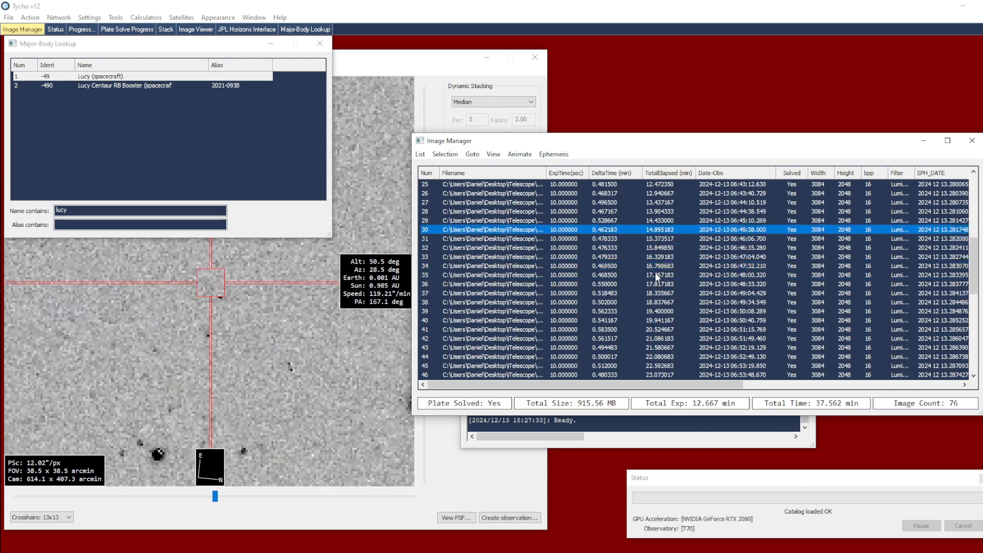
{"action": "key", "text": "Down"}
{"action": "key", "text": "Down"}
{"action": "key", "text": "Down"}
{"action": "key", "text": "Down"}
{"action": "key", "text": "Down"}
{"action": "key", "text": "Down"}
{"action": "key", "text": "Down"}
{"action": "key", "text": "Down"}
{"action": "key", "text": "Down"}
{"action": "key", "text": "Down"}
{"action": "key", "text": "Down"}
{"action": "key", "text": "Down"}
{"action": "key", "text": "Down"}
{"action": "key", "text": "Down"}
{"action": "key", "text": "Down"}
{"action": "key", "text": "Down"}
{"action": "key", "text": "Down"}
{"action": "key", "text": "Down"}
{"action": "key", "text": "Down"}
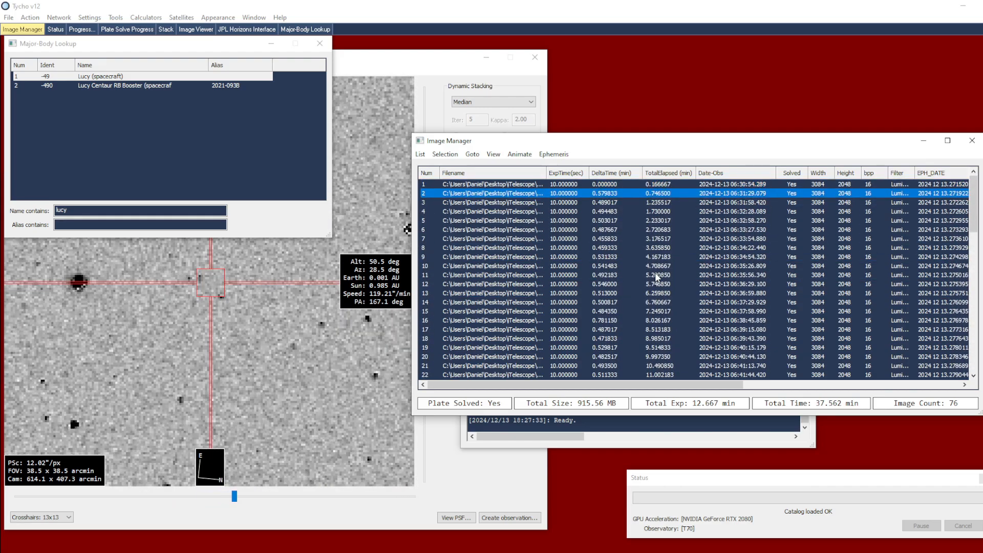
{"action": "key", "text": "Down"}
{"action": "key", "text": "Down"}
{"action": "key", "text": "Down"}
{"action": "key", "text": "Down"}
{"action": "key", "text": "Down"}
{"action": "key", "text": "Down"}
{"action": "key", "text": "Down"}
{"action": "key", "text": "Down"}
{"action": "key", "text": "Down"}
{"action": "key", "text": "Down"}
{"action": "key", "text": "Down"}
{"action": "key", "text": "Down"}
{"action": "key", "text": "Down"}
{"action": "key", "text": "Down"}
{"action": "key", "text": "Down"}
{"action": "key", "text": "Down"}
{"action": "key", "text": "Down"}
{"action": "key", "text": "Down"}
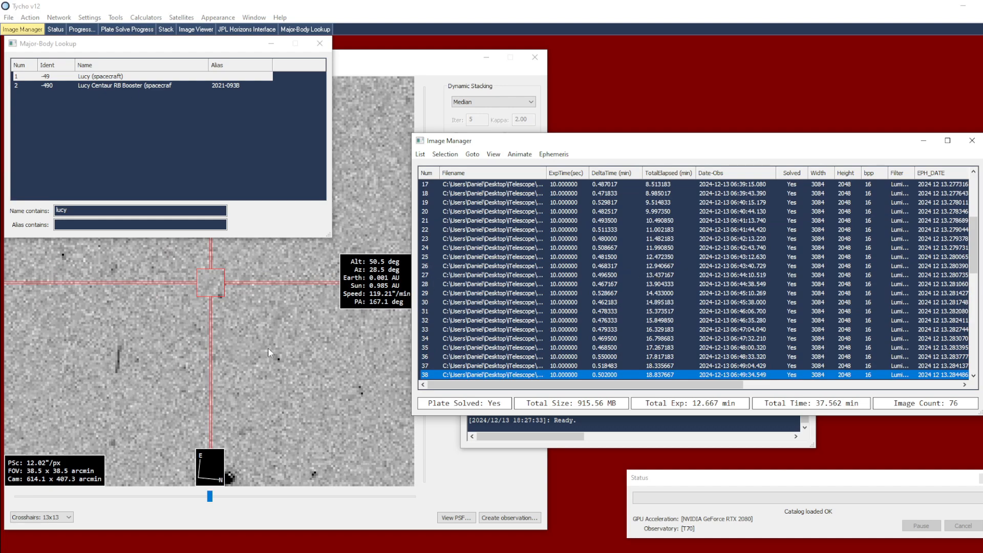
Centre the crosshairs on the moving object in frame 38 and apply the ephemeris offset from the crosshairs
{"action": "left_click", "coordinate": [220, 296]}
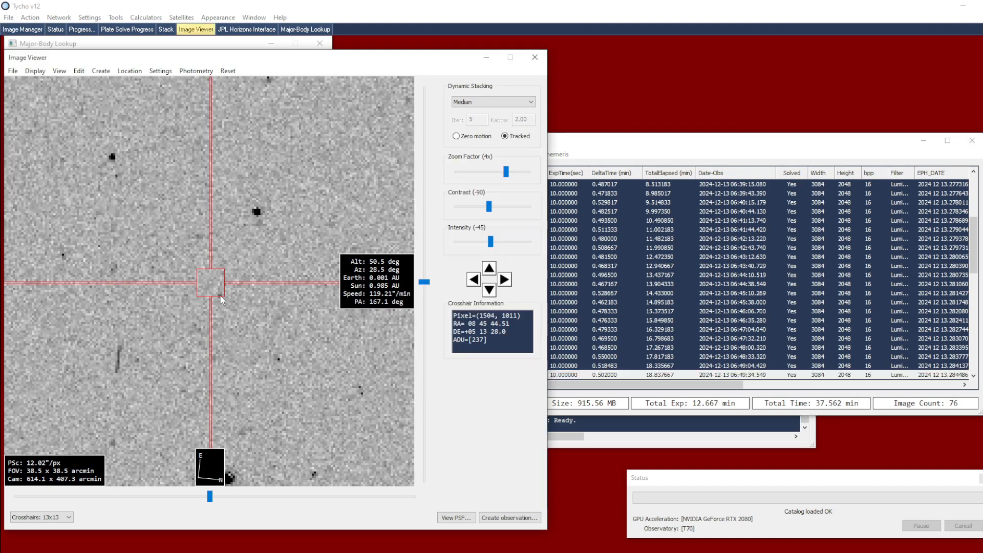
{"action": "left_click", "coordinate": [585, 149]}
{"action": "left_click", "coordinate": [563, 153]}
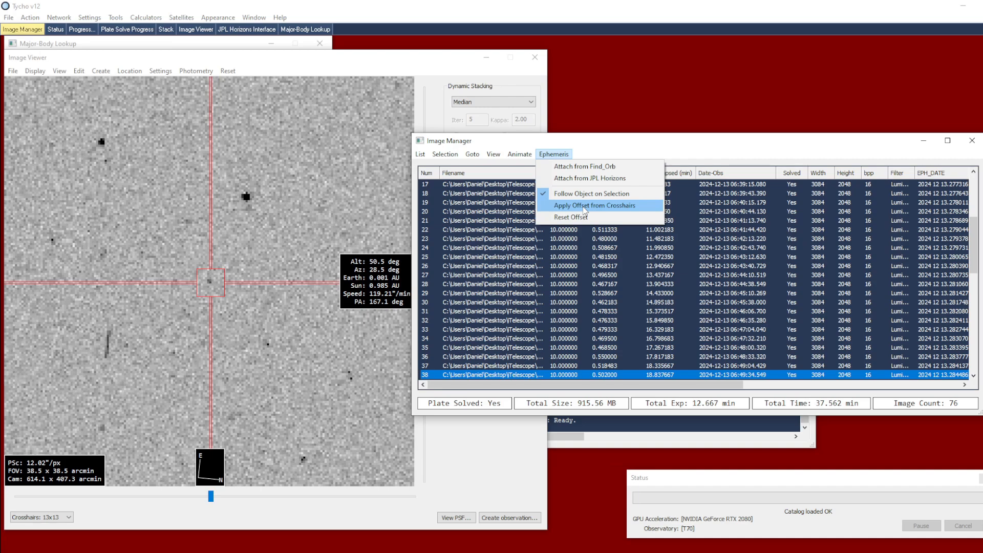
{"action": "left_click", "coordinate": [585, 207]}
Step through the frames from frame 19 back to frame 1 and on to frame 76 to check the offset ephemeris tracking
{"action": "left_click", "coordinate": [579, 202]}
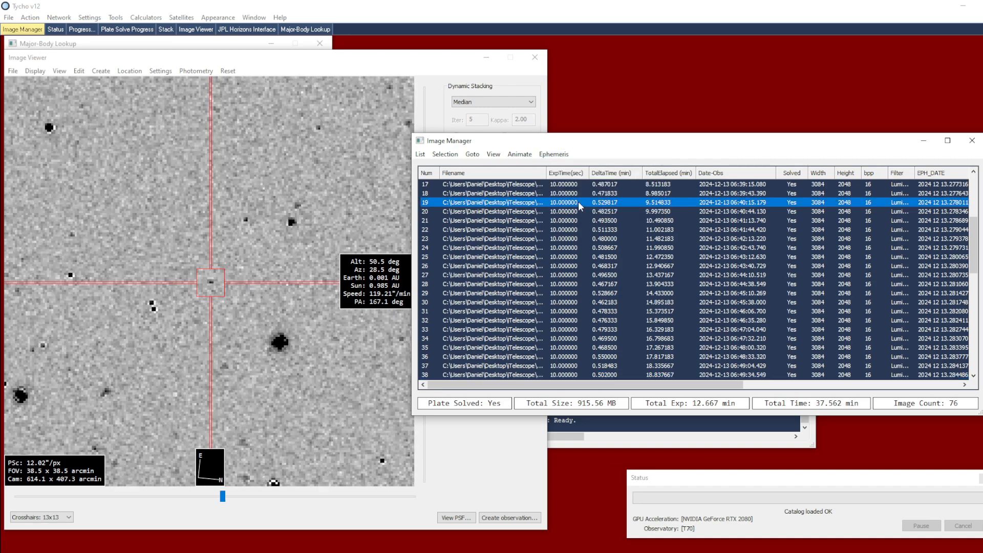
{"action": "key", "text": "Up"}
{"action": "key", "text": "Up"}
{"action": "key", "text": "Up"}
{"action": "key", "text": "Up"}
{"action": "key", "text": "Up"}
{"action": "key", "text": "Up"}
{"action": "key", "text": "Up"}
{"action": "key", "text": "Up"}
{"action": "key", "text": "Up"}
{"action": "key", "text": "Up"}
{"action": "key", "text": "Up"}
{"action": "key", "text": "Up"}
{"action": "key", "text": "Up"}
{"action": "key", "text": "Up"}
{"action": "key", "text": "Up"}
{"action": "key", "text": "Up"}
{"action": "key", "text": "Up"}
{"action": "key", "text": "Up"}
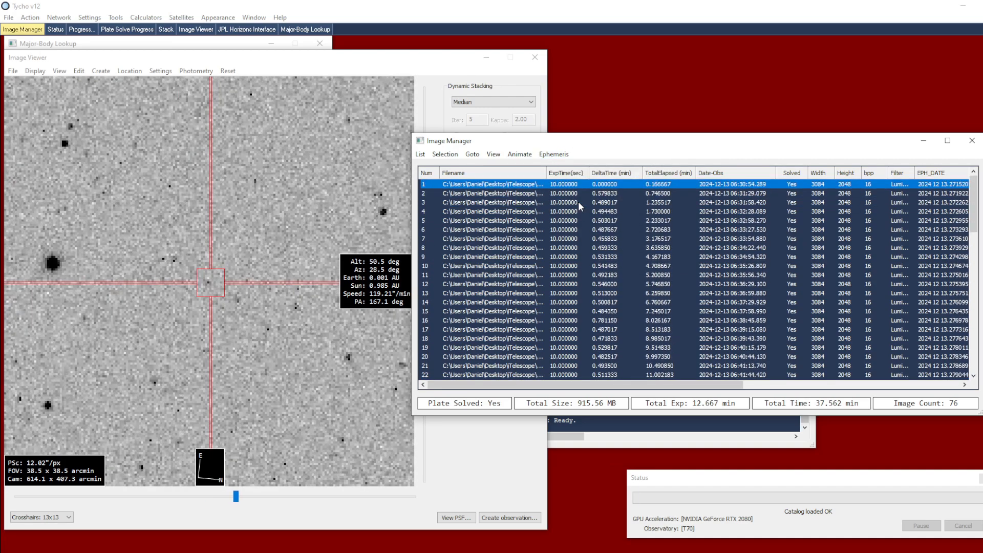
{"action": "key", "text": "Down"}
{"action": "key", "text": "Down"}
{"action": "key", "text": "Down"}
{"action": "key", "text": "Down"}
{"action": "key", "text": "Down"}
{"action": "key", "text": "Down"}
{"action": "key", "text": "Down"}
{"action": "key", "text": "Down"}
{"action": "key", "text": "Down"}
{"action": "key", "text": "Down"}
{"action": "key", "text": "Down"}
{"action": "key", "text": "Down"}
{"action": "key", "text": "Down"}
{"action": "key", "text": "Down"}
{"action": "key", "text": "Down"}
{"action": "key", "text": "Down"}
{"action": "key", "text": "Down"}
{"action": "key", "text": "Down"}
{"action": "key", "text": "Down"}
{"action": "key", "text": "Down"}
{"action": "key", "text": "Down"}
{"action": "key", "text": "Down"}
{"action": "key", "text": "Down"}
{"action": "key", "text": "Down"}
{"action": "key", "text": "Down"}
{"action": "key", "text": "Down"}
{"action": "key", "text": "Down"}
{"action": "key", "text": "Down"}
{"action": "key", "text": "Down"}
{"action": "key", "text": "Down"}
{"action": "key", "text": "Down"}
{"action": "key", "text": "Down"}
{"action": "key", "text": "Down"}
{"action": "key", "text": "Down"}
{"action": "key", "text": "Down"}
{"action": "key", "text": "Down"}
{"action": "key", "text": "Down"}
{"action": "key", "text": "Down"}
{"action": "key", "text": "Down"}
{"action": "key", "text": "Down"}
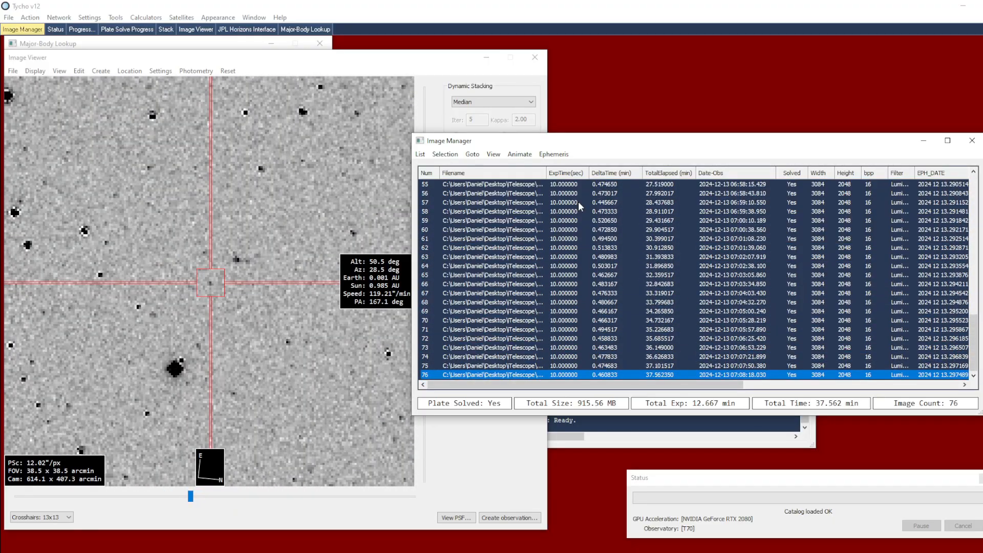
Animate the frames at 50 ms and examine the tracked object at 8x, 4x and 0.5x zoom, finishing at 4x
{"action": "left_click", "coordinate": [521, 155]}
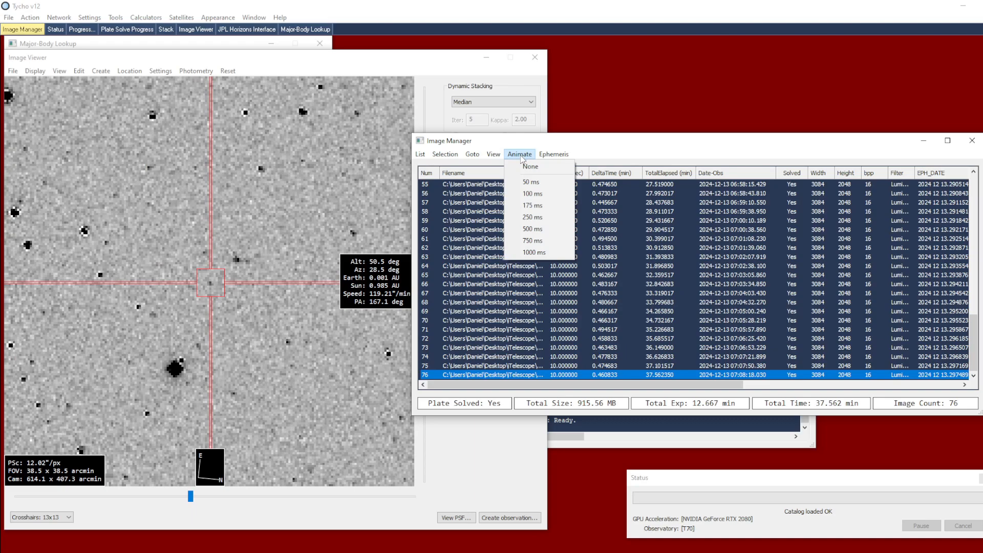
{"action": "left_click", "coordinate": [550, 186]}
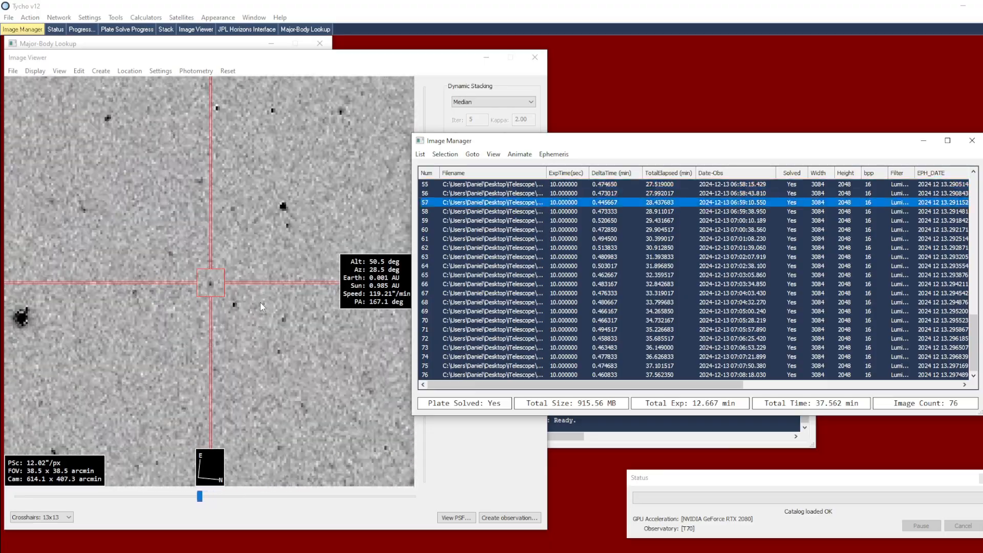
{"action": "left_click", "coordinate": [263, 299]}
{"action": "scroll", "coordinate": [262, 296], "scroll_direction": "up", "scroll_amount": 1}
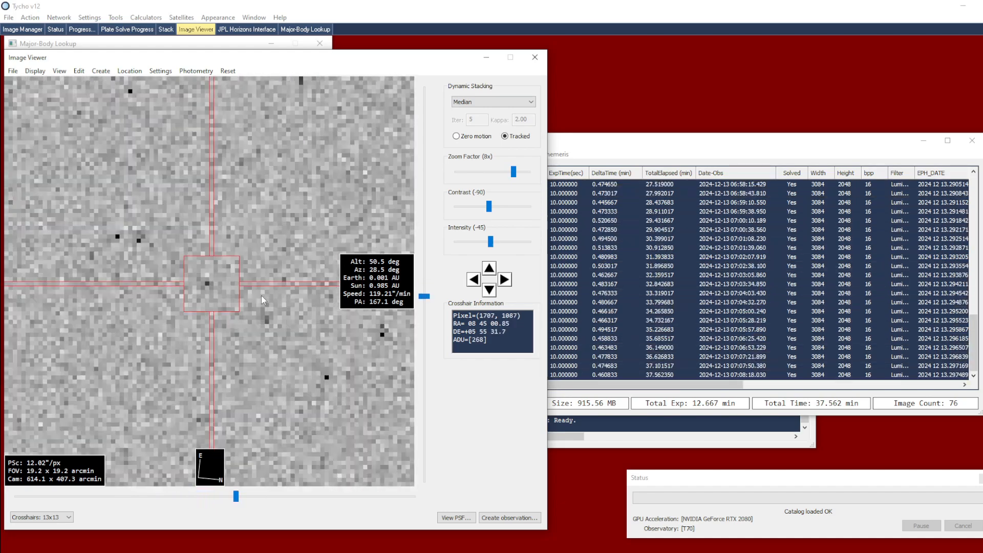
{"action": "scroll", "coordinate": [262, 296], "scroll_direction": "down", "scroll_amount": 2}
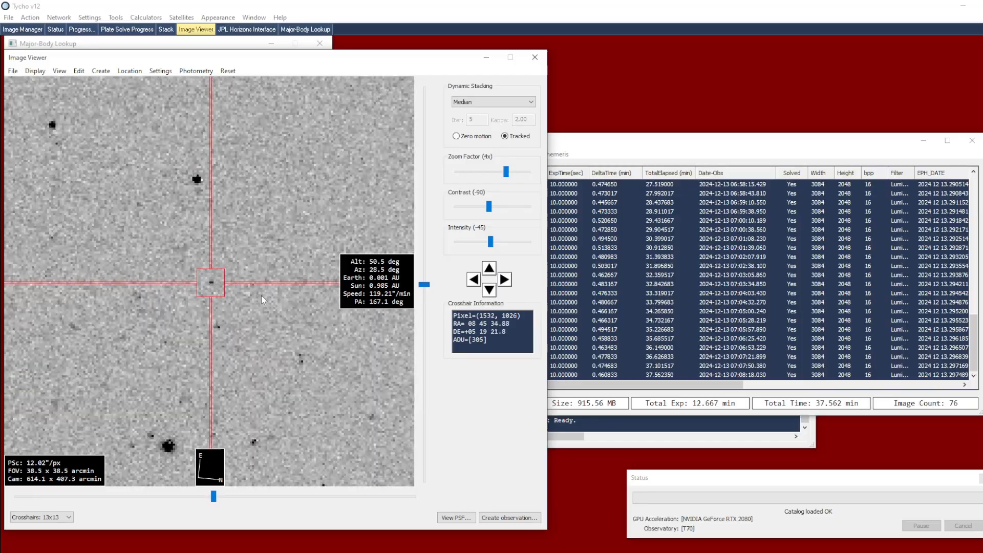
{"action": "scroll", "coordinate": [261, 296], "scroll_direction": "down", "scroll_amount": 1}
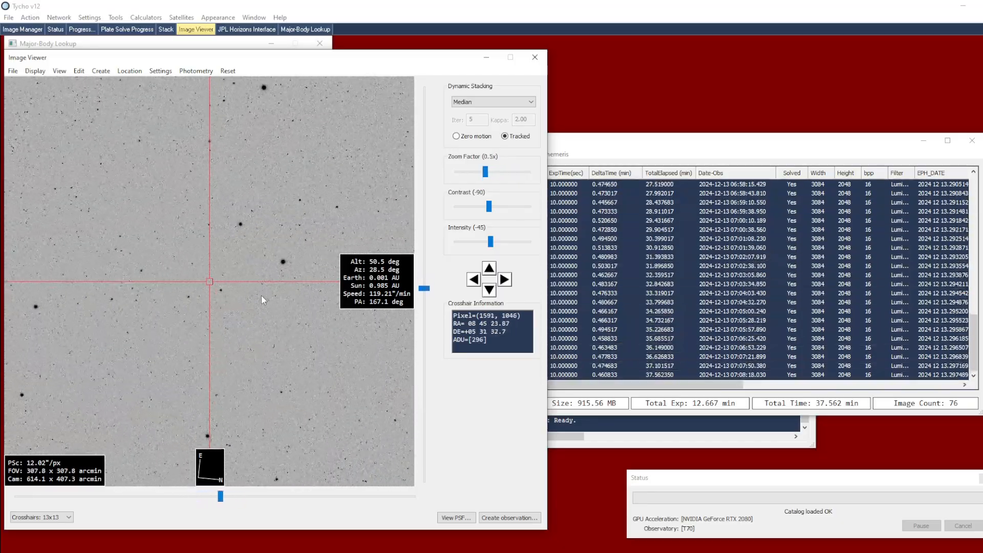
{"action": "scroll", "coordinate": [262, 296], "scroll_direction": "up", "scroll_amount": 1}
{"action": "scroll", "coordinate": [261, 296], "scroll_direction": "up", "scroll_amount": 1}
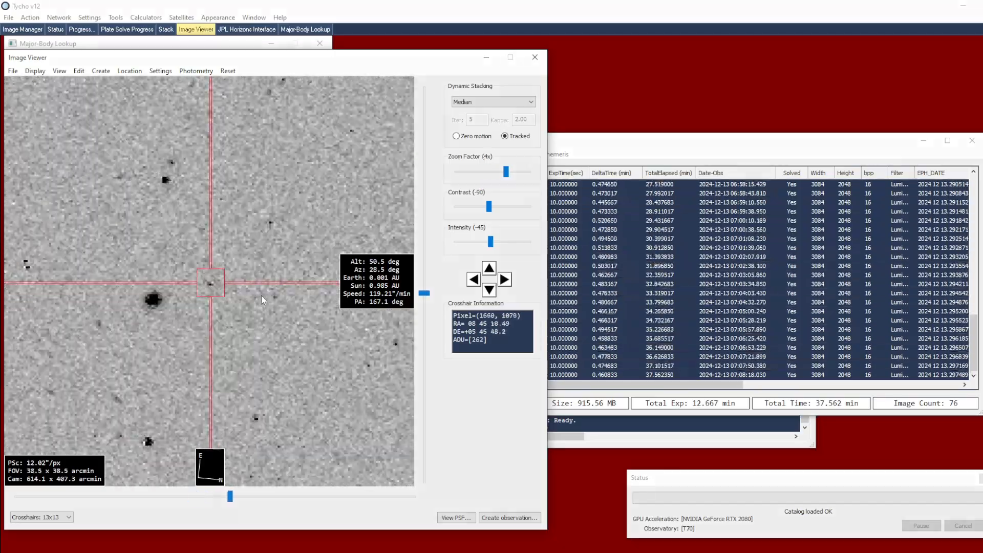